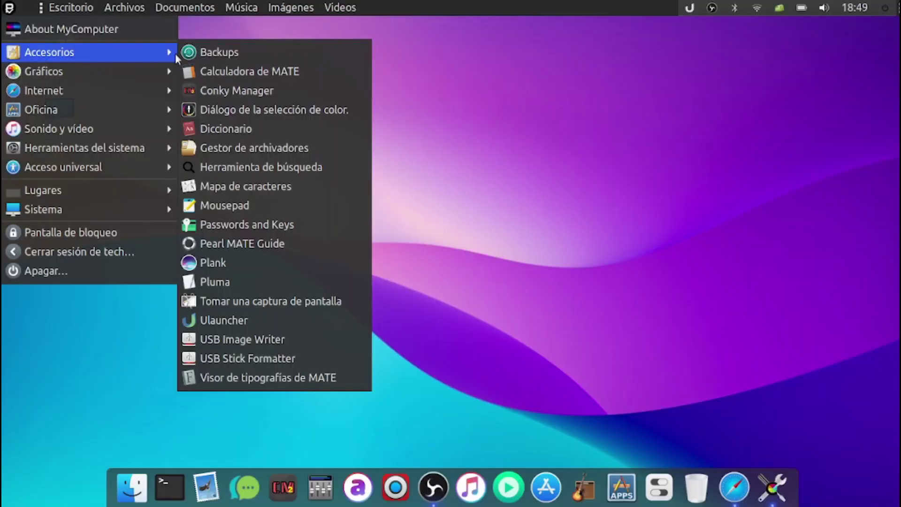
Look through the installed programs in the accessories, internet, sound and video, universal access and graphics categories
mouse_move(143, 76)
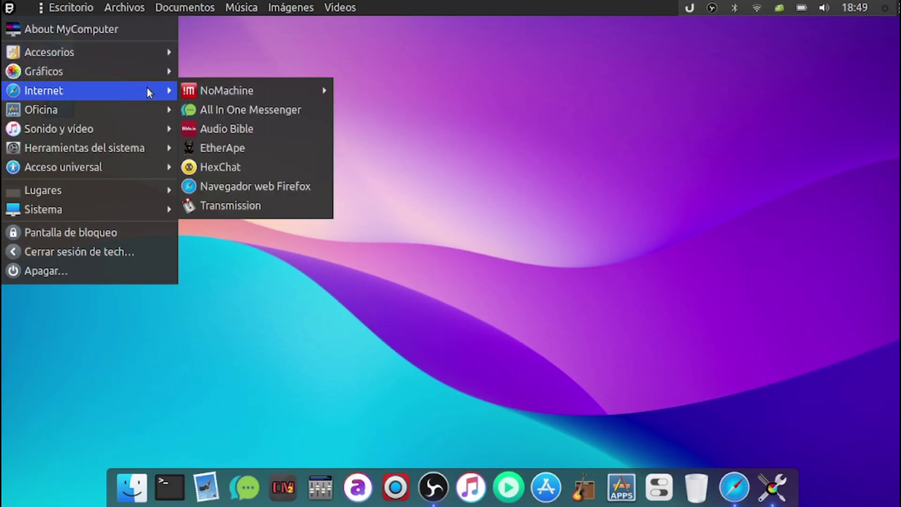
mouse_move(146, 125)
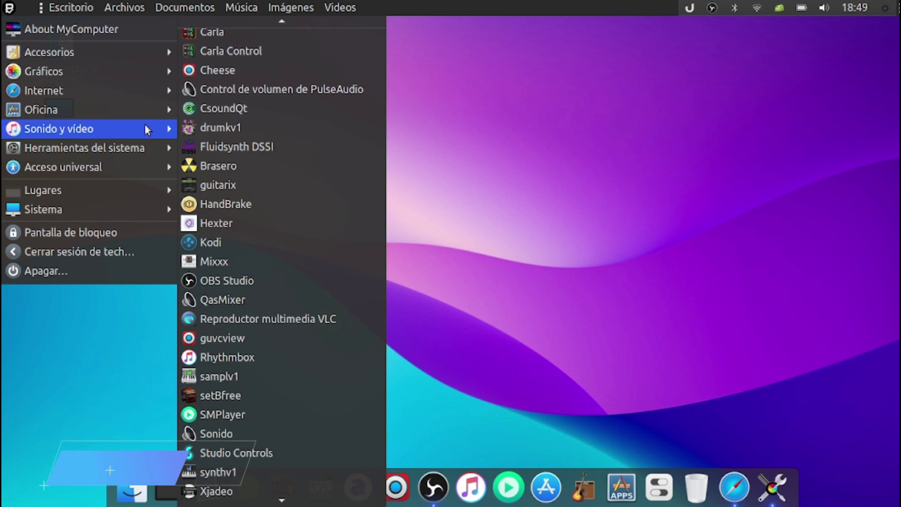
mouse_move(139, 173)
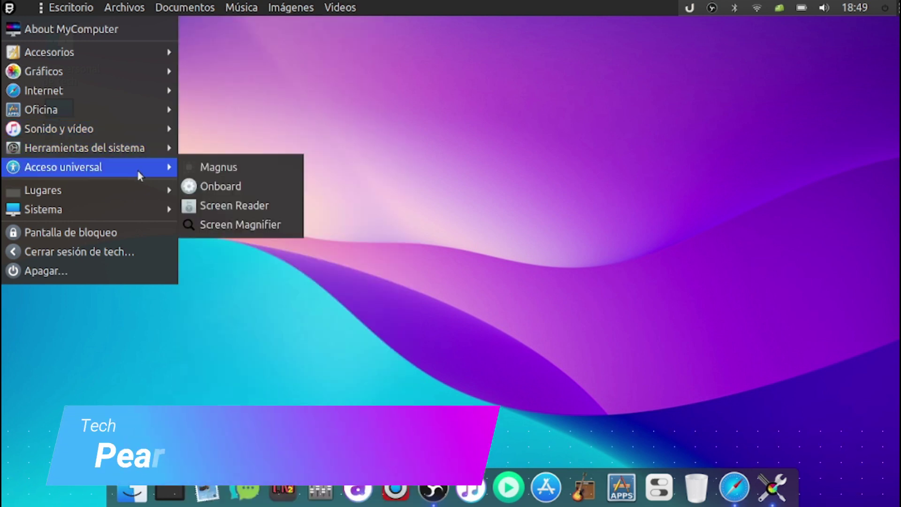
mouse_move(142, 211)
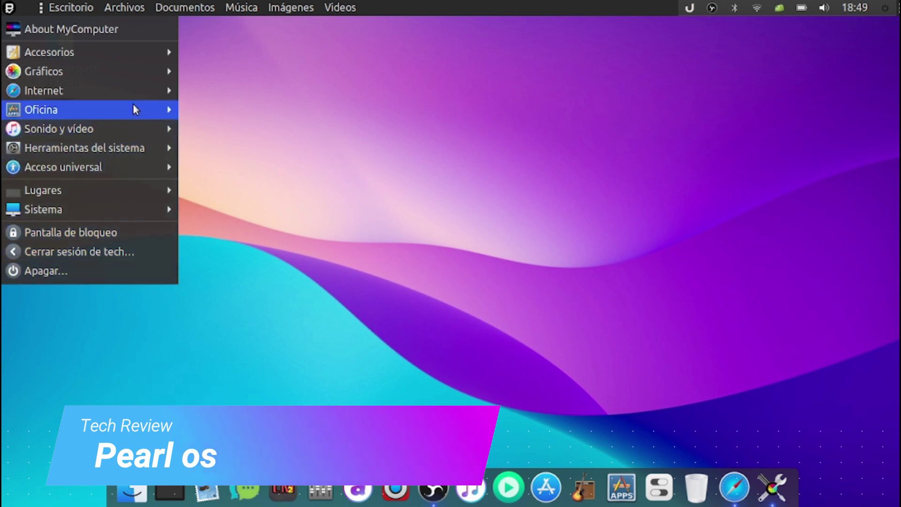
mouse_move(149, 55)
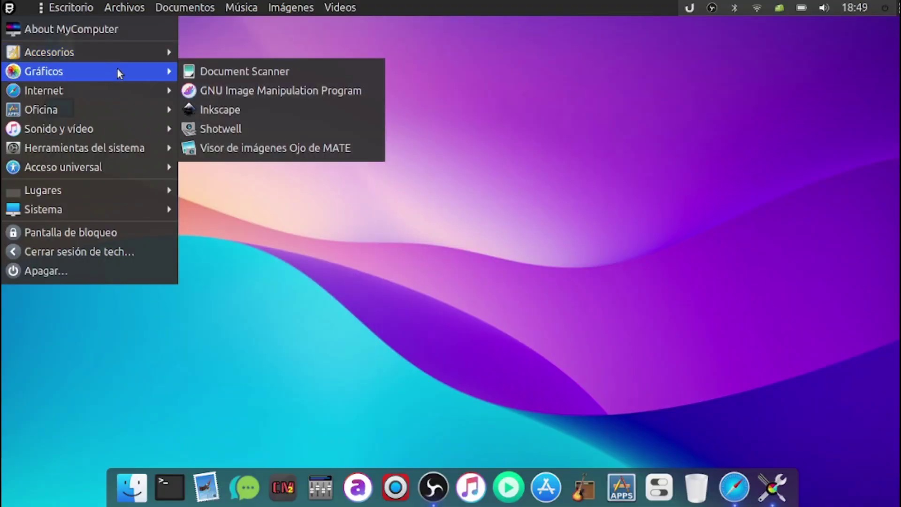
mouse_move(155, 90)
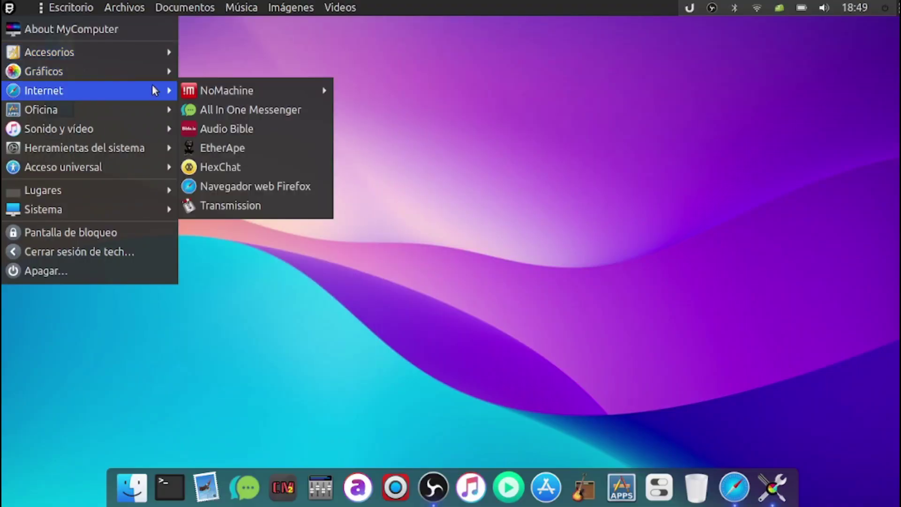
Launch FreeOffice 2018 TextMaker from the installed office programs
mouse_move(106, 50)
mouse_move(116, 110)
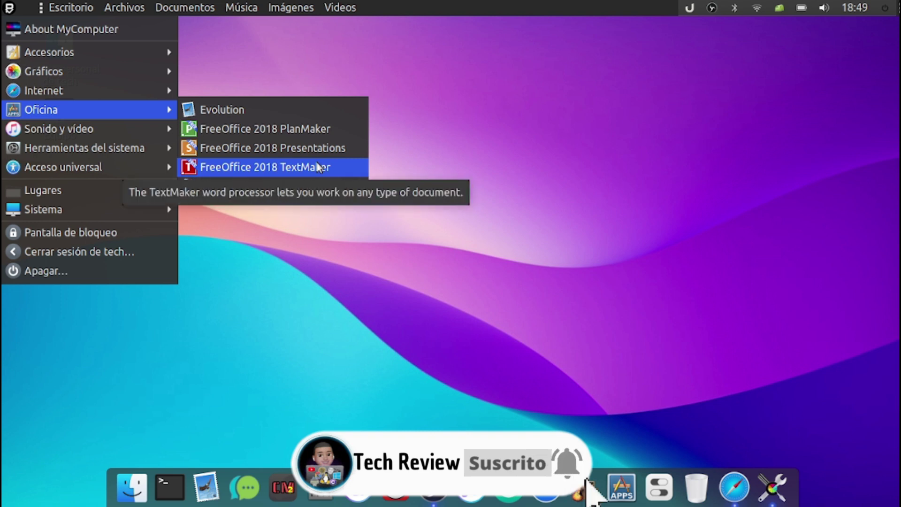
left_click(292, 169)
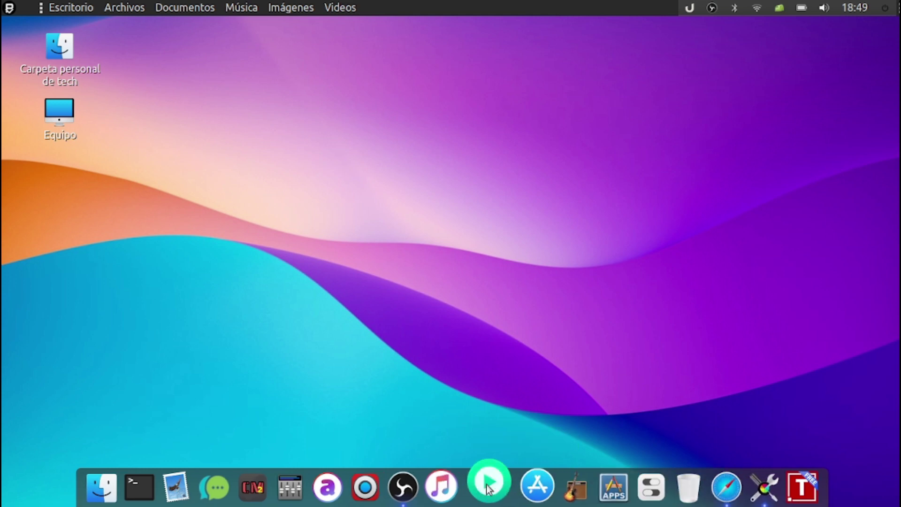
Open the Control Center and save a screen capture of it in the Pictures folder
left_click(641, 491)
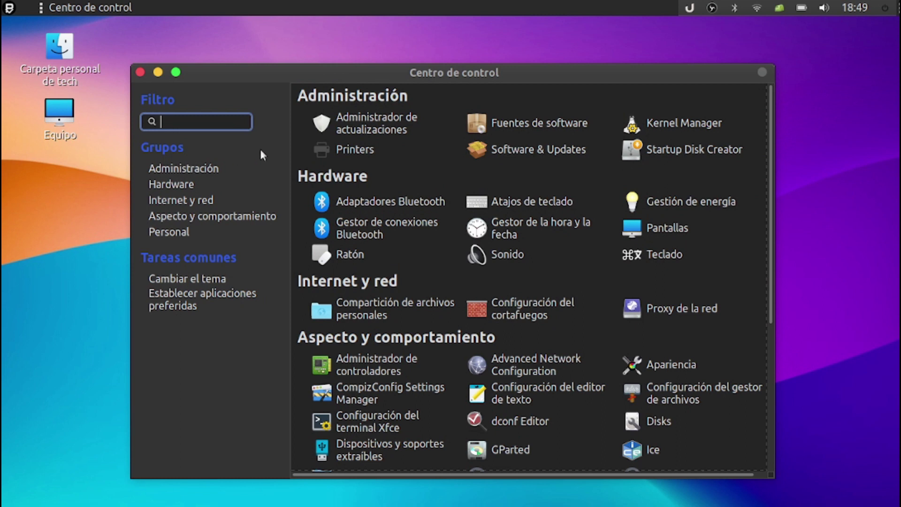
key("Print")
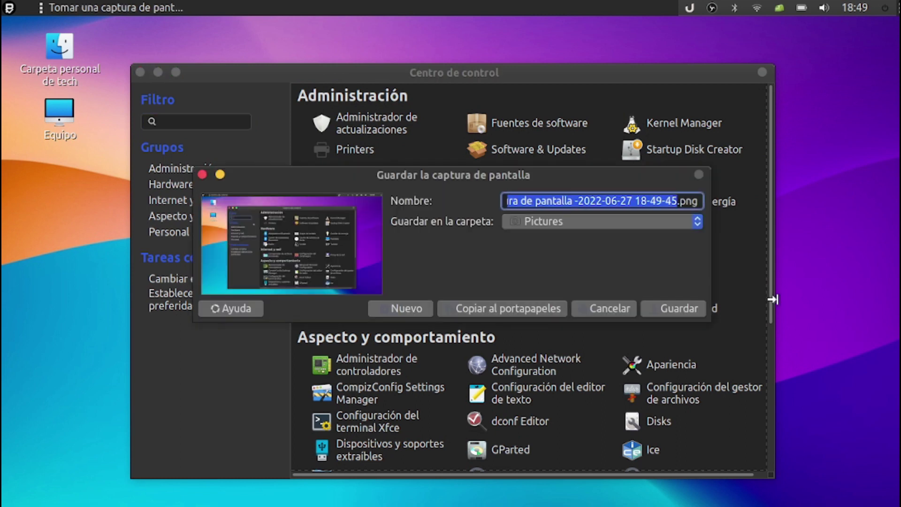
left_click(684, 306)
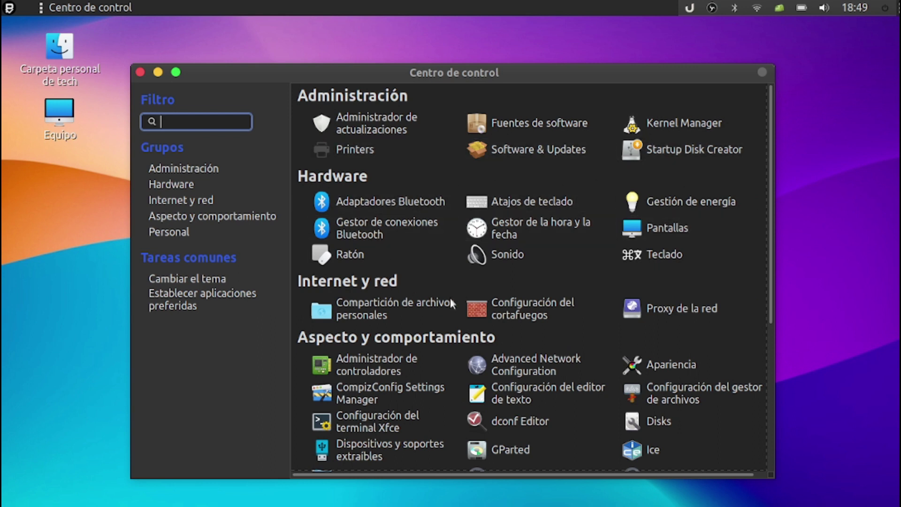
scroll(418, 364, "down", 5)
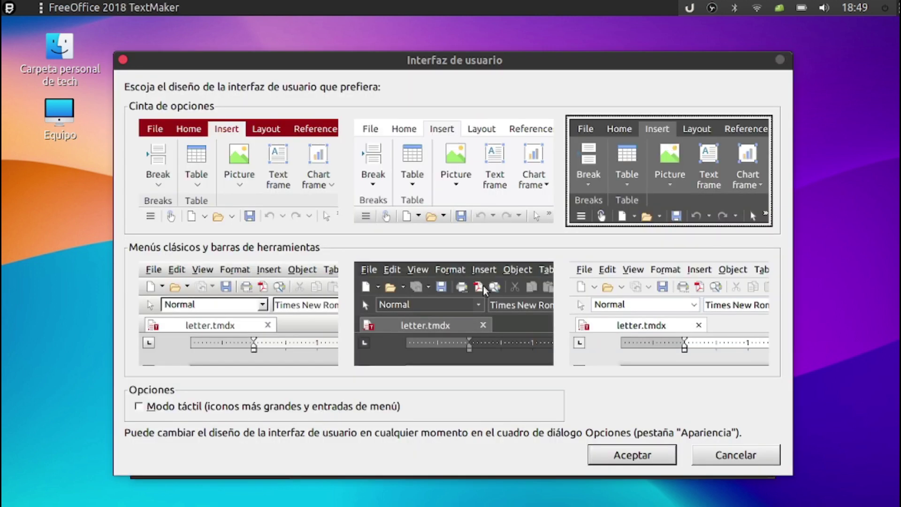
Choose the white ribbon interface for TextMaker and accept the user information form with all fields blank
left_click(302, 164)
left_click(483, 183)
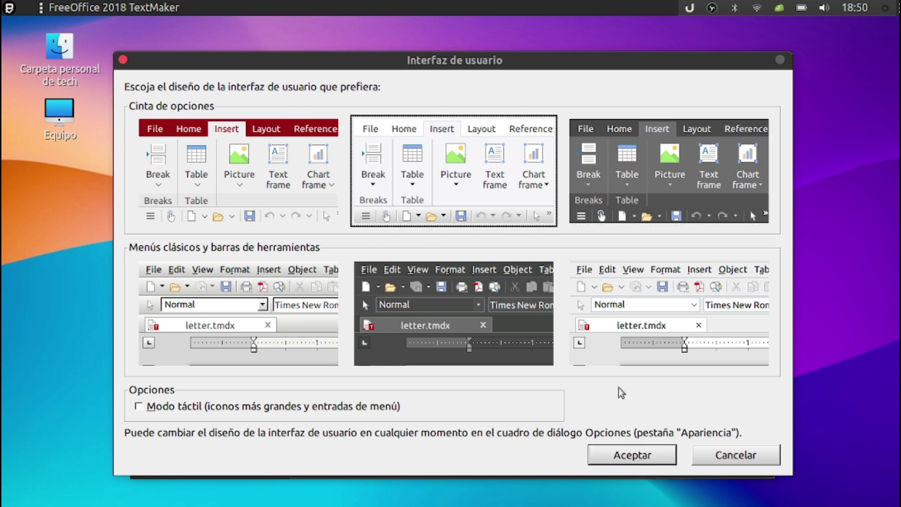
left_click(632, 453)
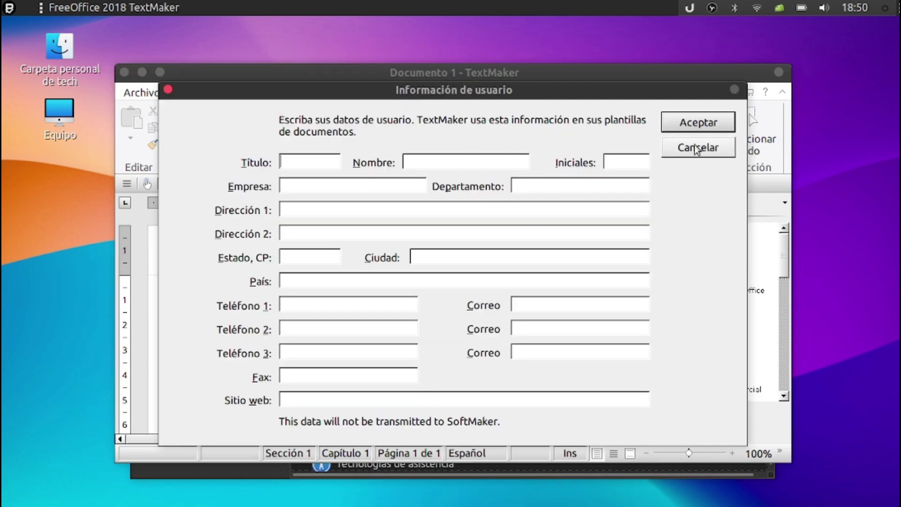
left_click(711, 123)
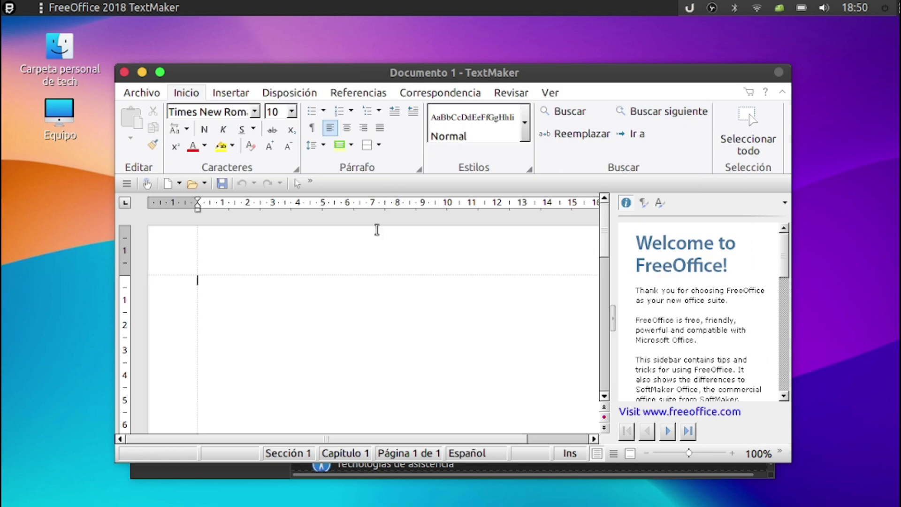
Write "hola como estan" in the blank document and maximize the TextMaker window
type("hola como estan")
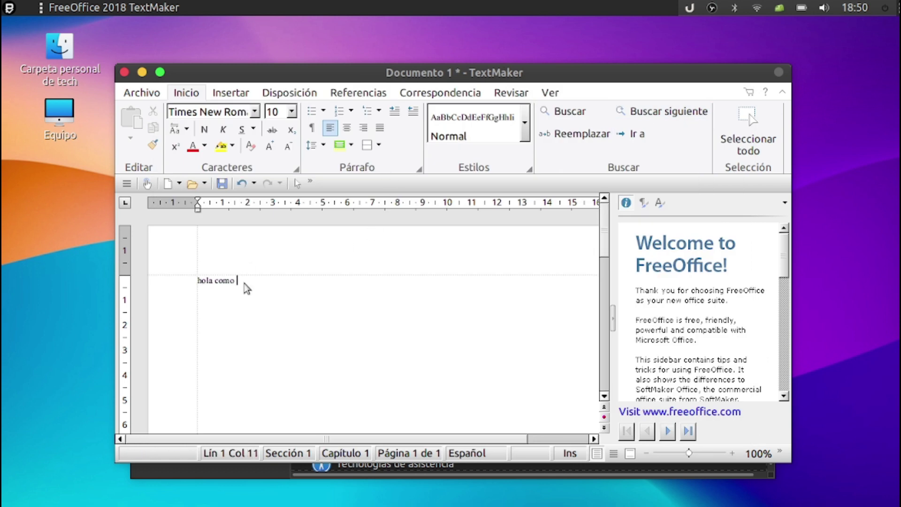
left_click(160, 71)
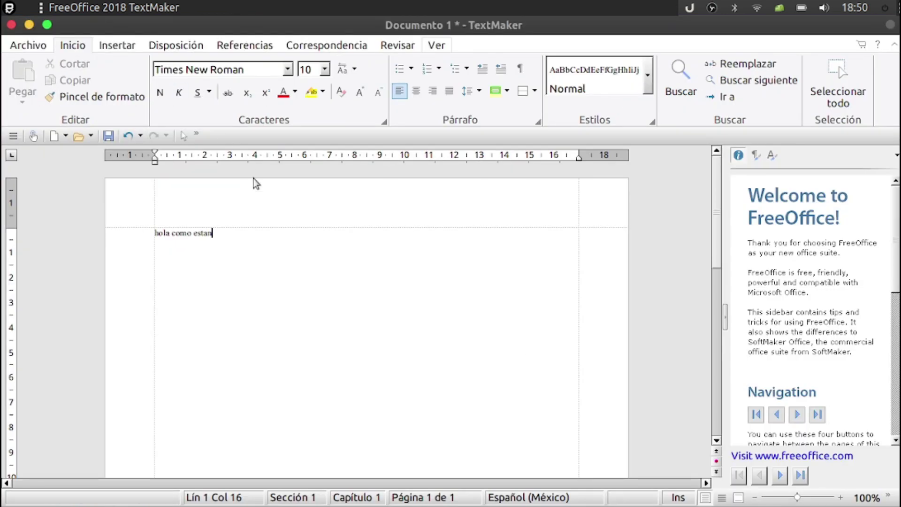
Make the whole line "hola como estan" bold
left_click(108, 225)
left_click(160, 92)
left_click(353, 220)
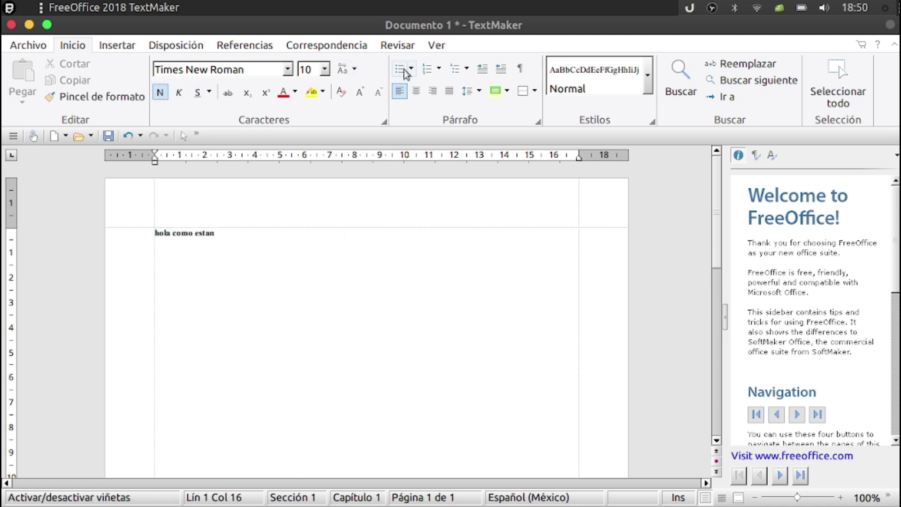
Close TextMaker without saving the changes to the document
left_click(11, 24)
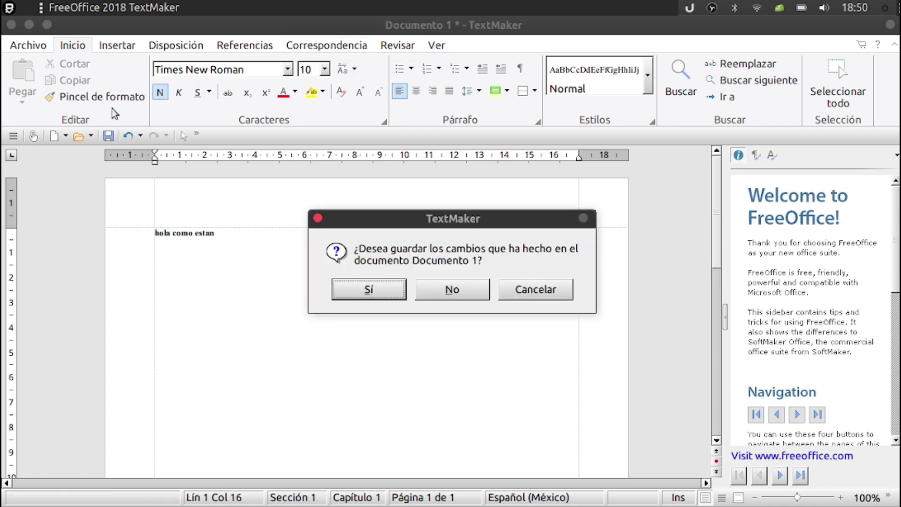
left_click(438, 294)
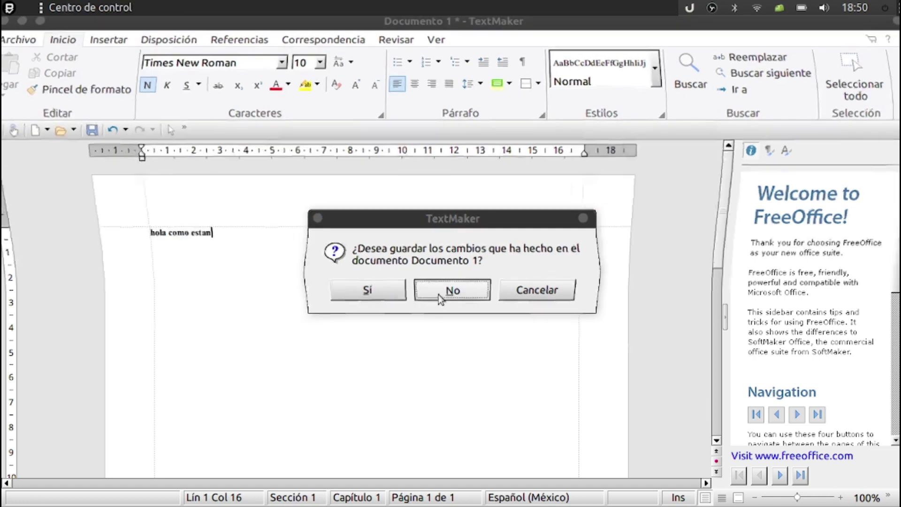
Launch FreeOffice 2018 Presentations from the installed office programs
left_click(9, 6)
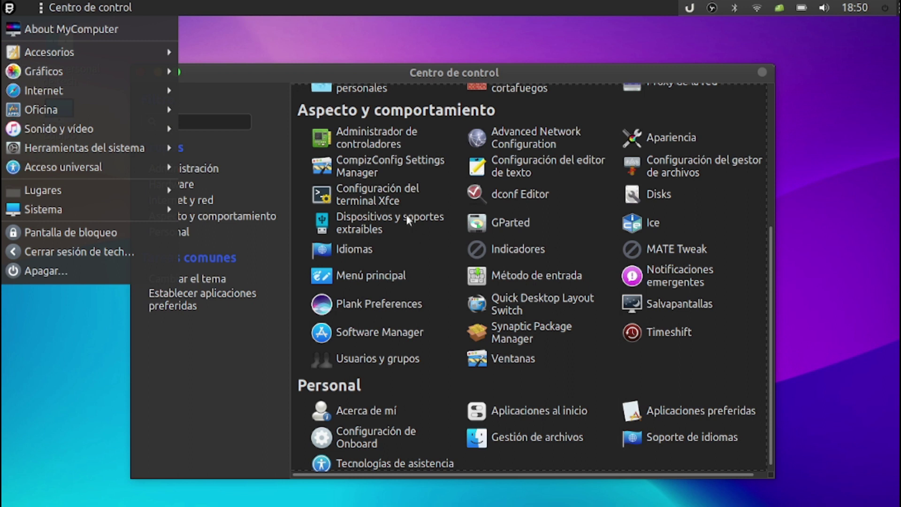
mouse_move(79, 86)
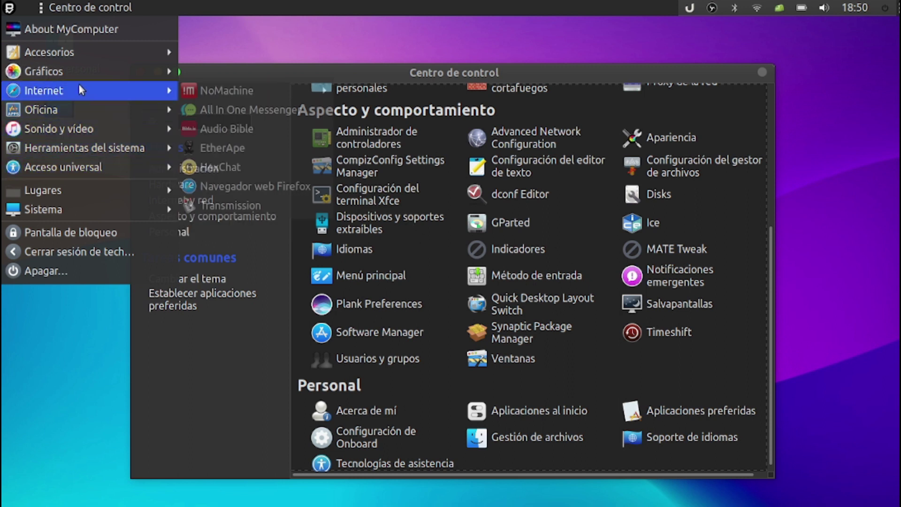
mouse_move(116, 111)
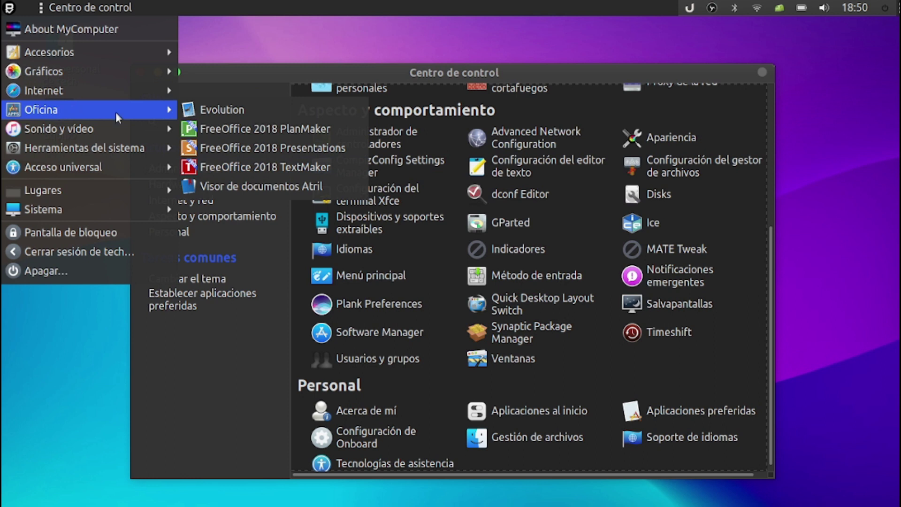
left_click(215, 150)
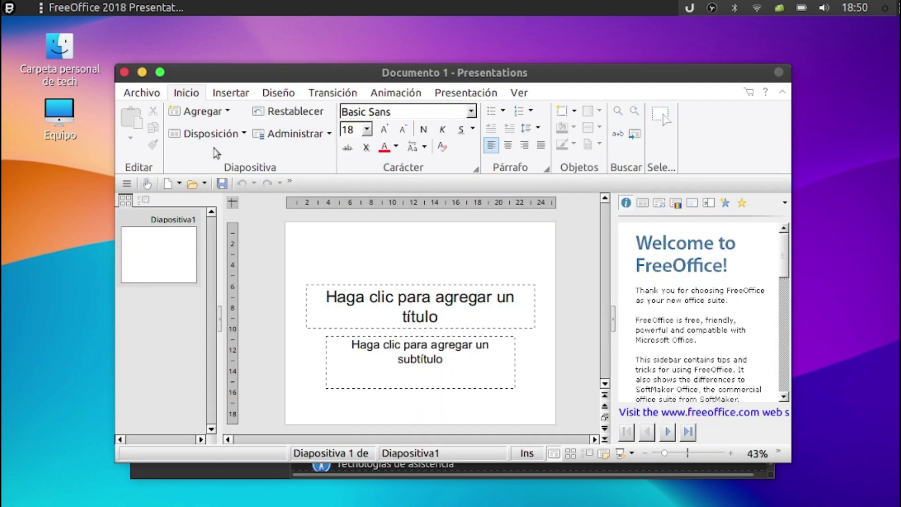
Examine the slide's title and subtitle placeholders and the insert and design tools, and close Presentations
left_click(347, 299)
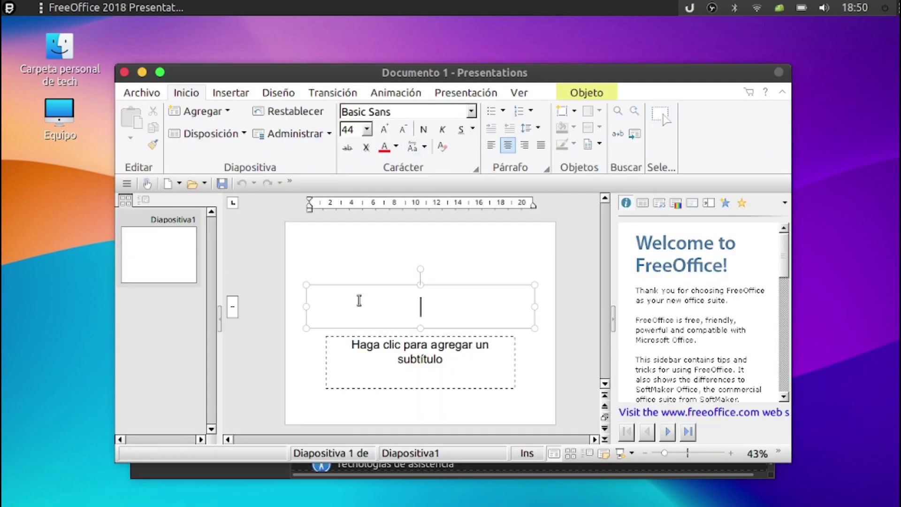
left_click(396, 348)
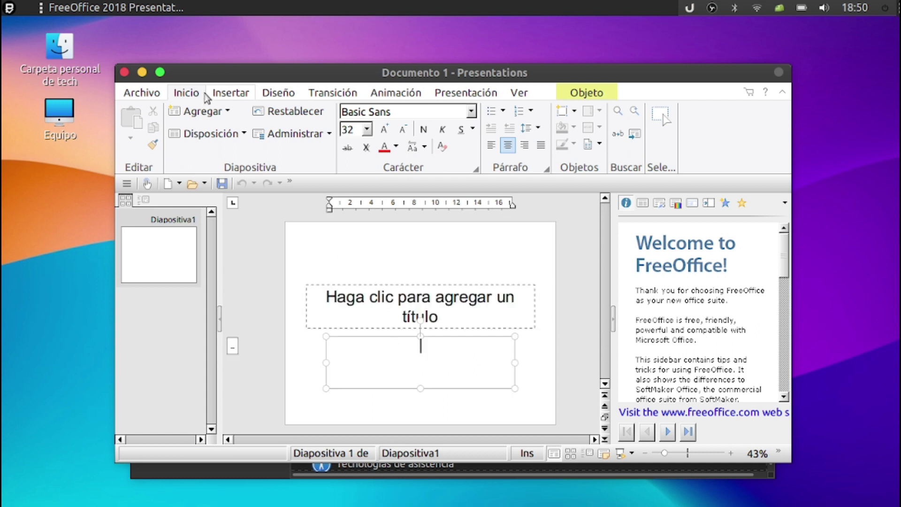
left_click(231, 92)
left_click(279, 92)
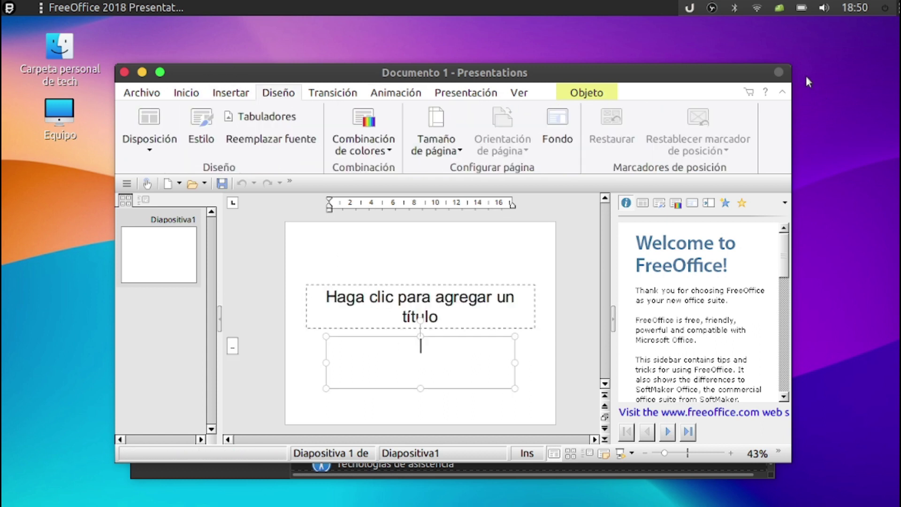
left_click(125, 72)
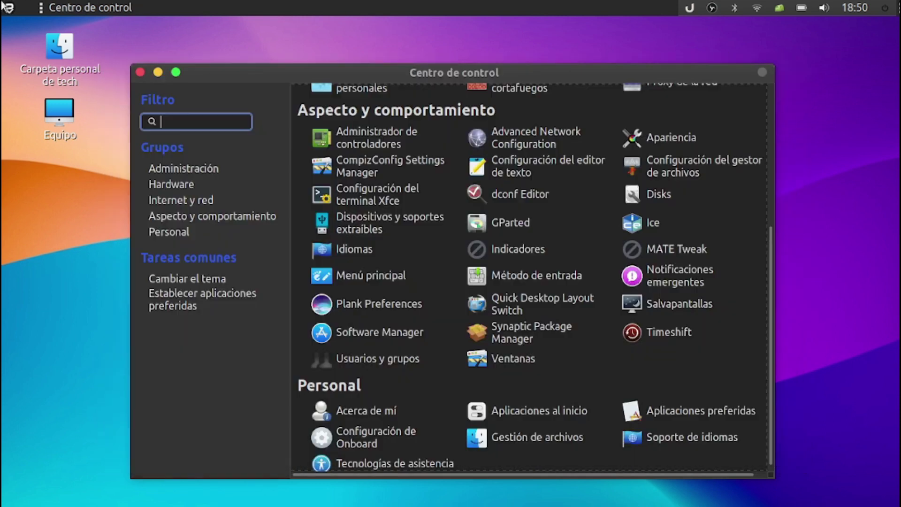
Launch FreeOffice 2018 PlanMaker from the installed office programs
left_click(9, 7)
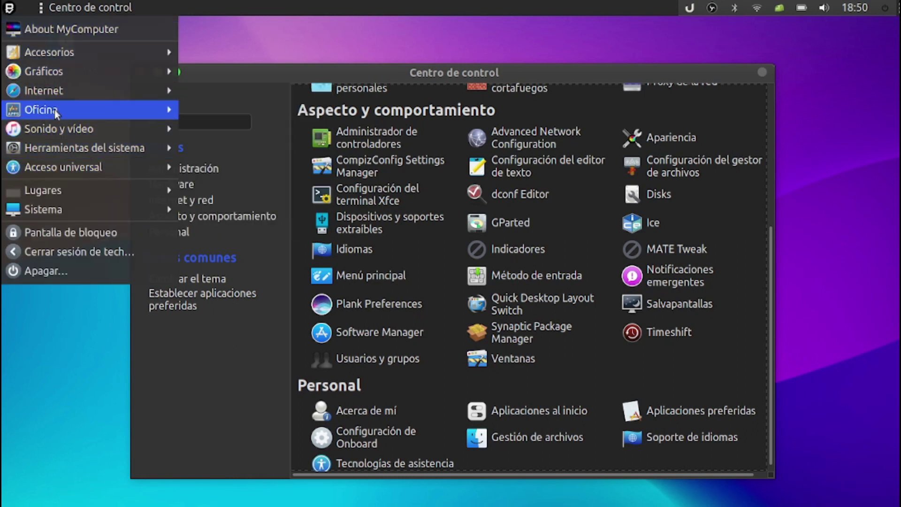
mouse_move(55, 110)
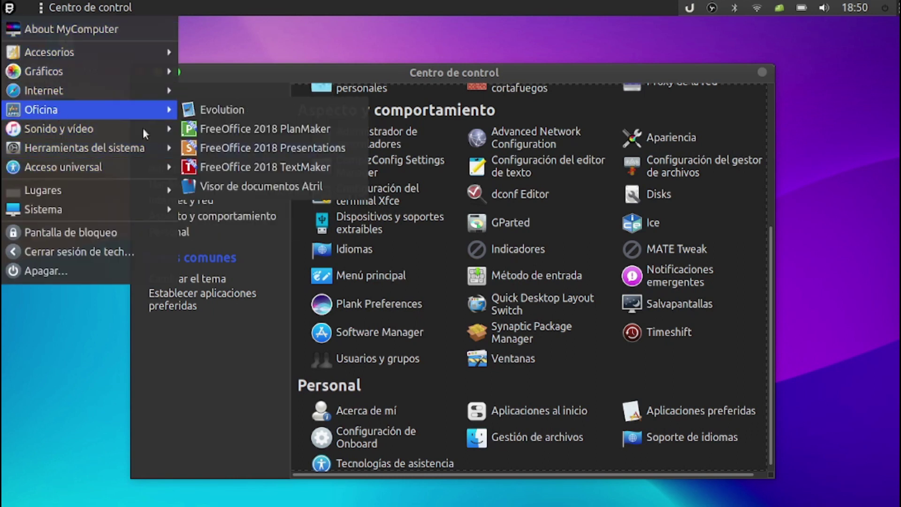
left_click(234, 124)
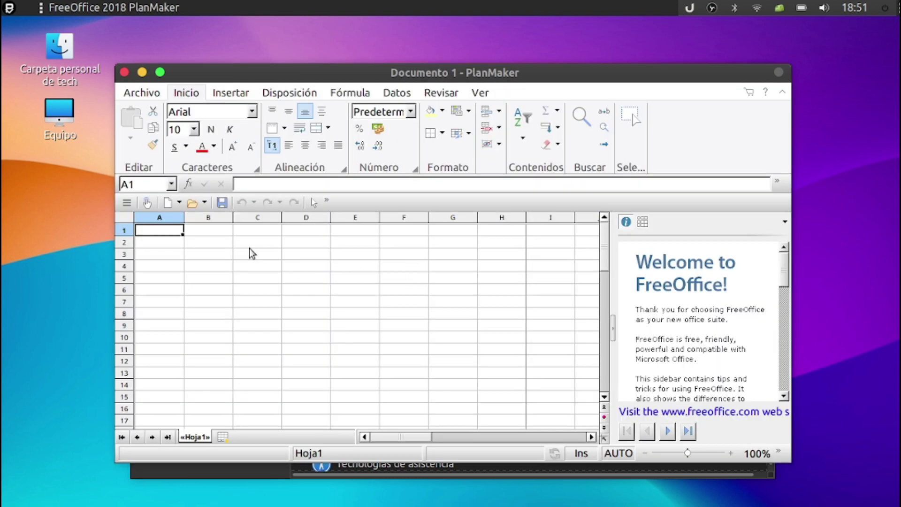
Enter the value 4 in both cells B2 and B1 of the blank spreadsheet
left_click(228, 243)
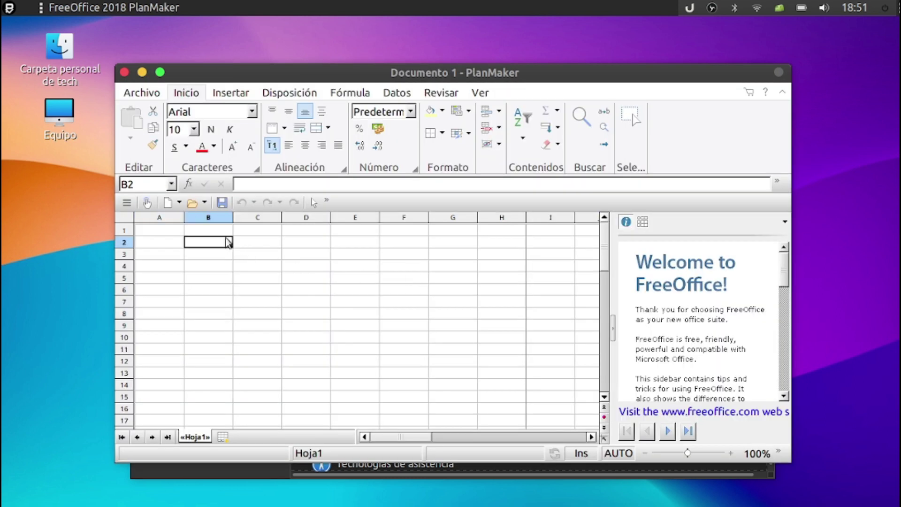
type("4")
left_click(228, 229)
type("4")
Enter the formula =B1+B2 in cell C1 to add the two values
left_click(240, 231)
type("=")
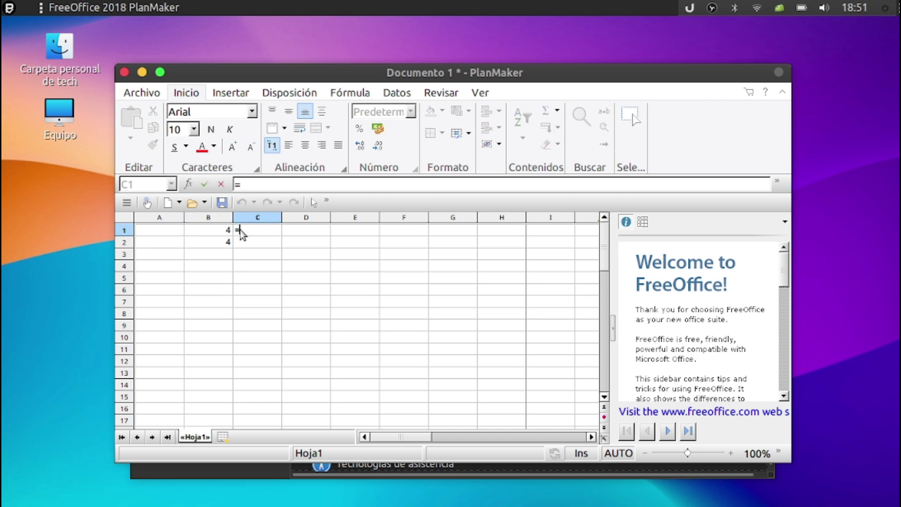
left_click(220, 233)
type("++")
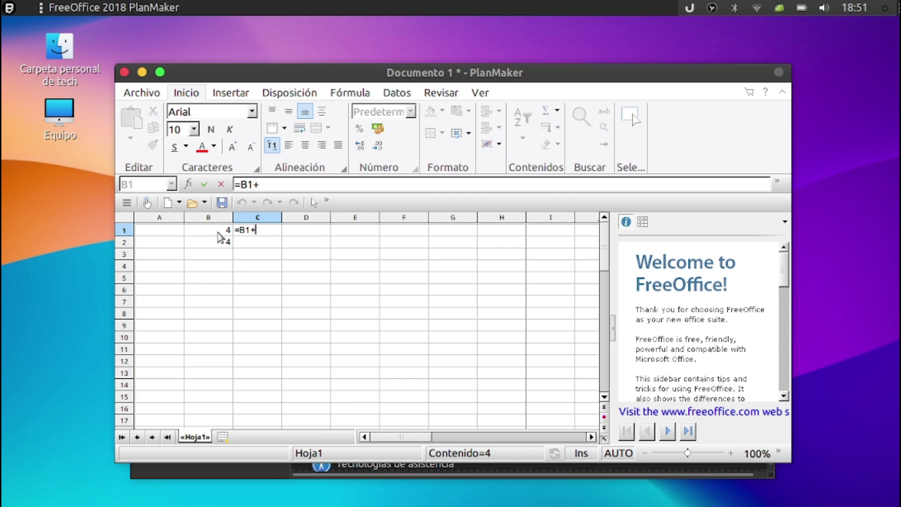
left_click(219, 243)
key("Return")
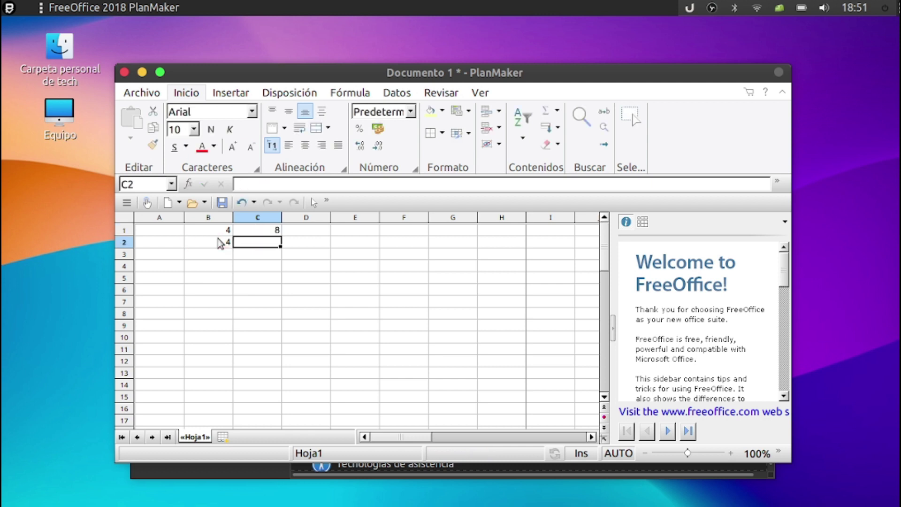
Check the formula in cell C1 and close PlanMaker without saving the document
left_click(275, 229)
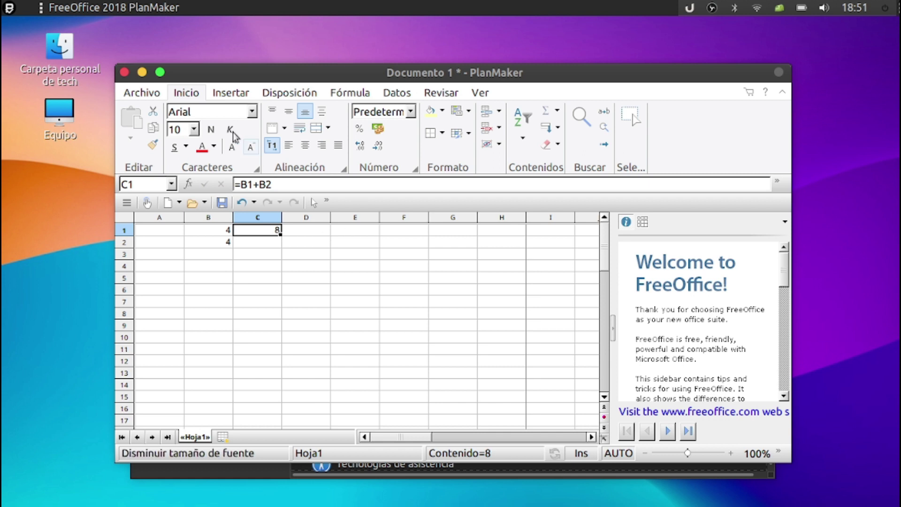
left_click(124, 73)
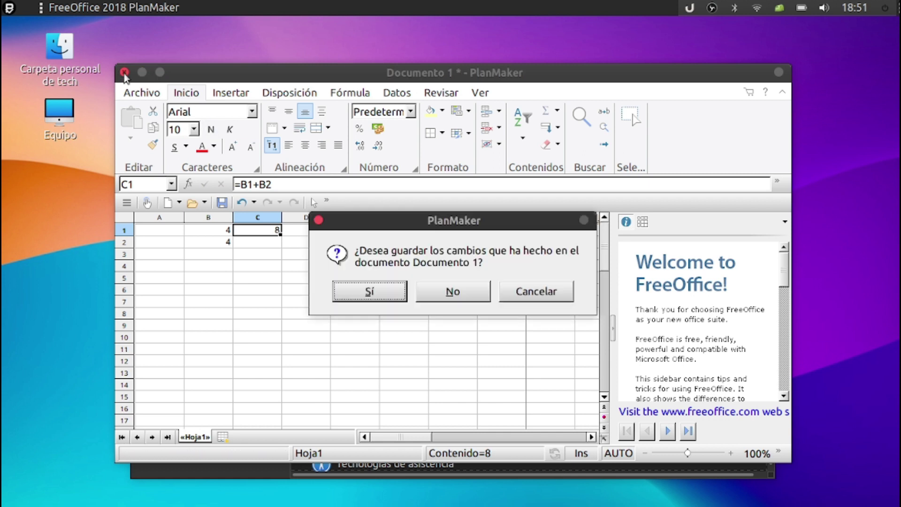
left_click(442, 305)
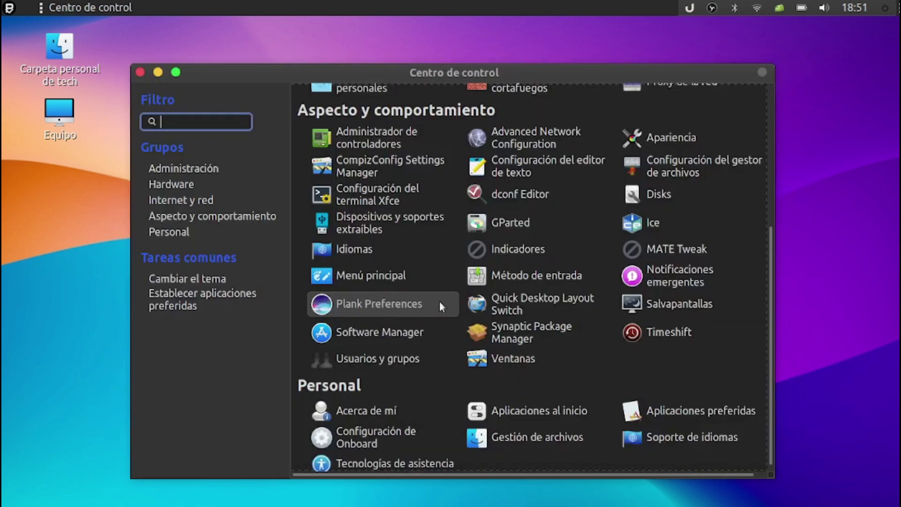
left_click(655, 140)
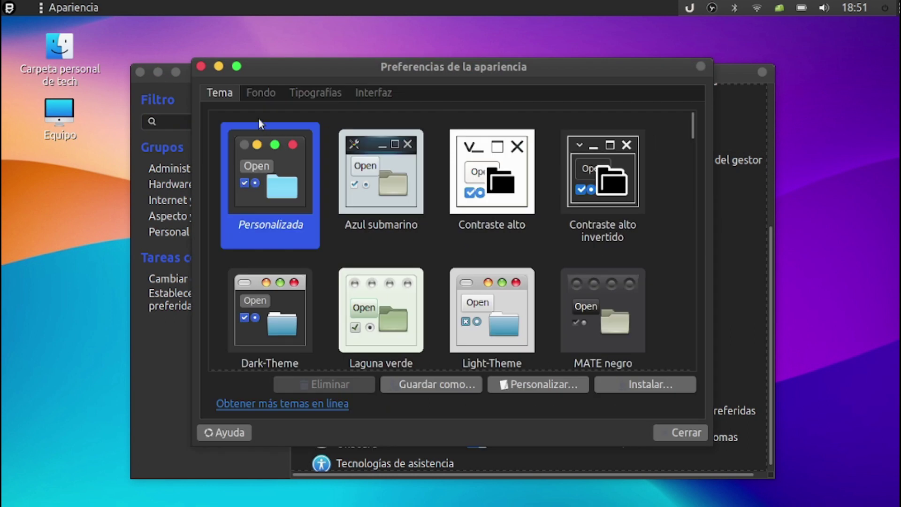
left_click(201, 66)
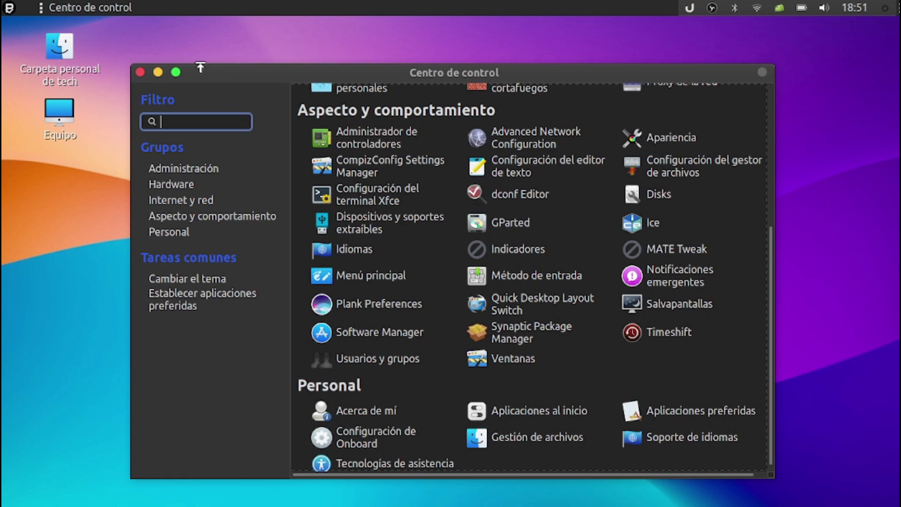
left_click(159, 73)
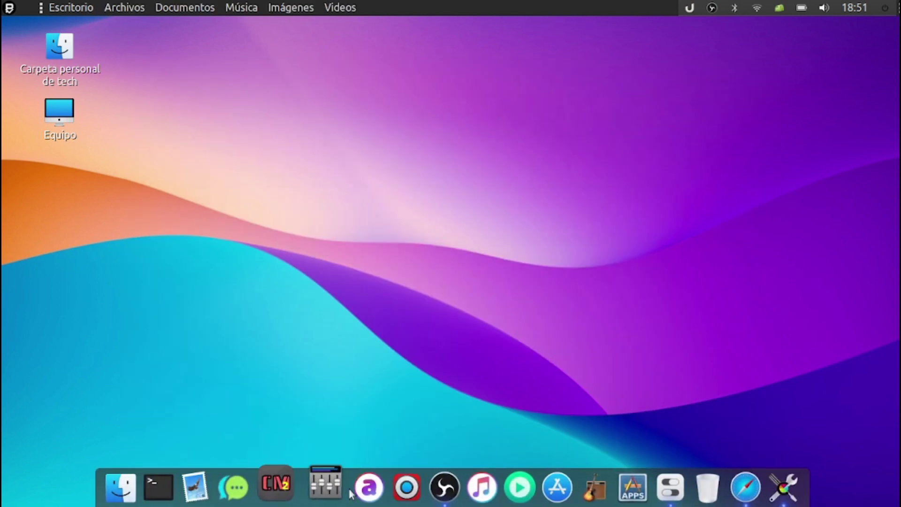
left_click(656, 495)
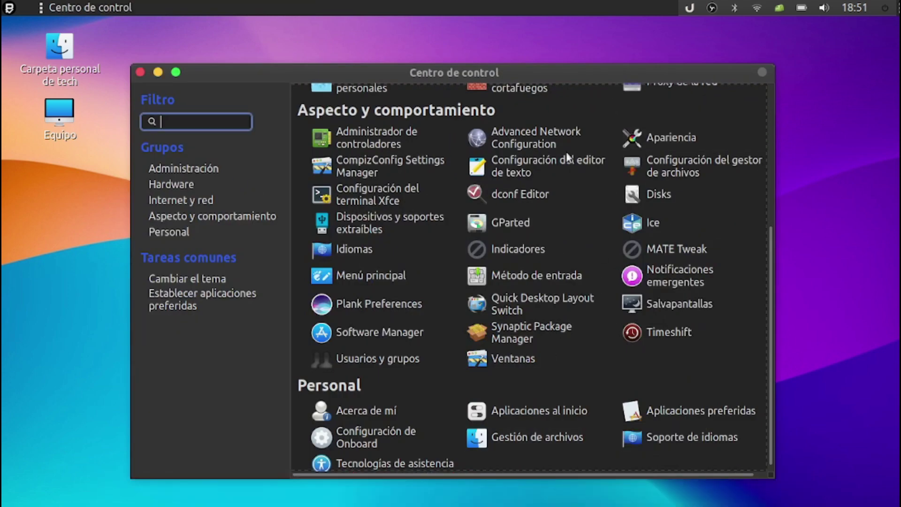
Open the Apariencia preferences from the control center and look through the full list of desktop themes
left_click(674, 139)
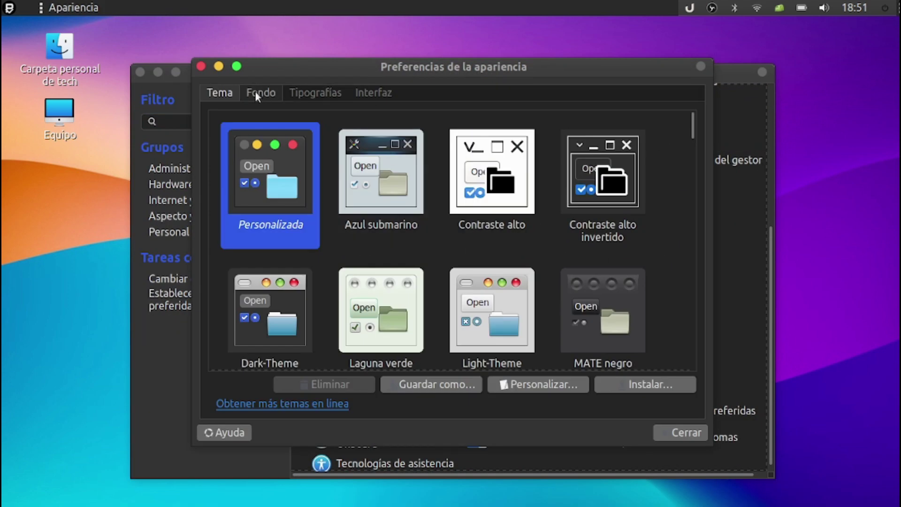
scroll(350, 215, "down", 10)
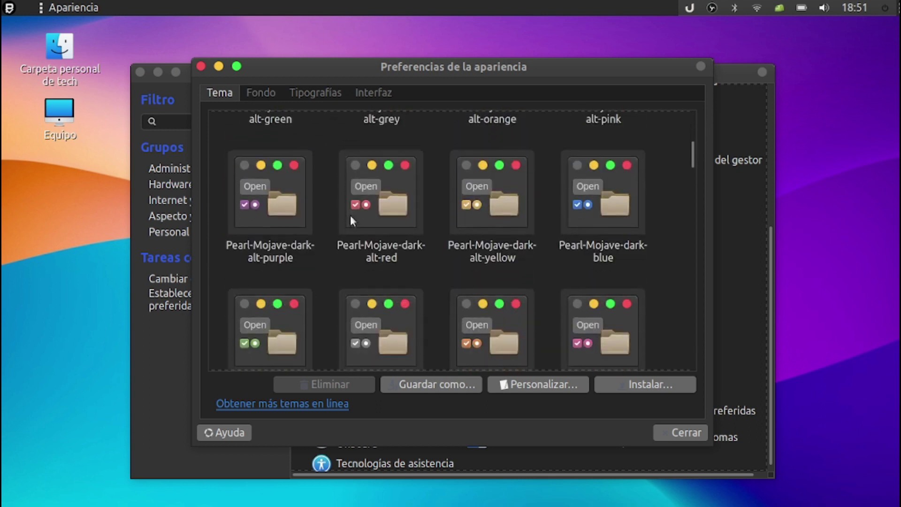
scroll(350, 215, "down", 15)
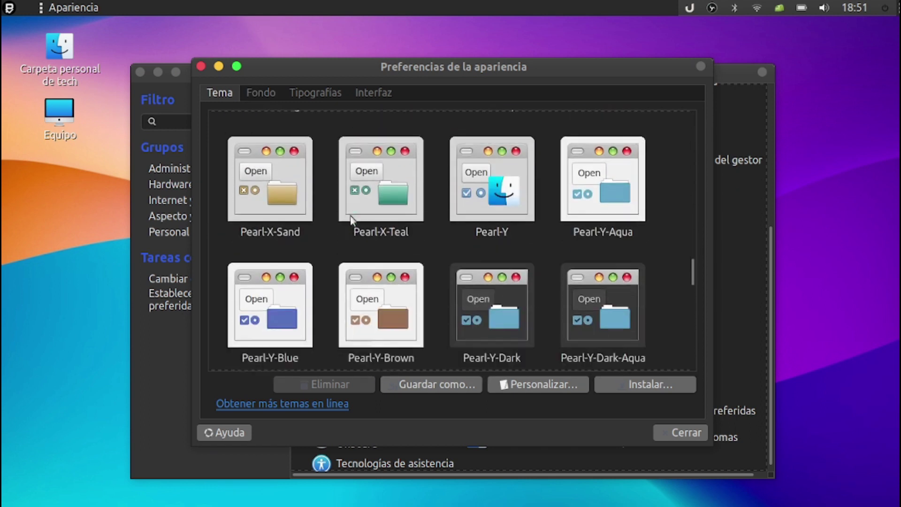
scroll(350, 216, "down", 10)
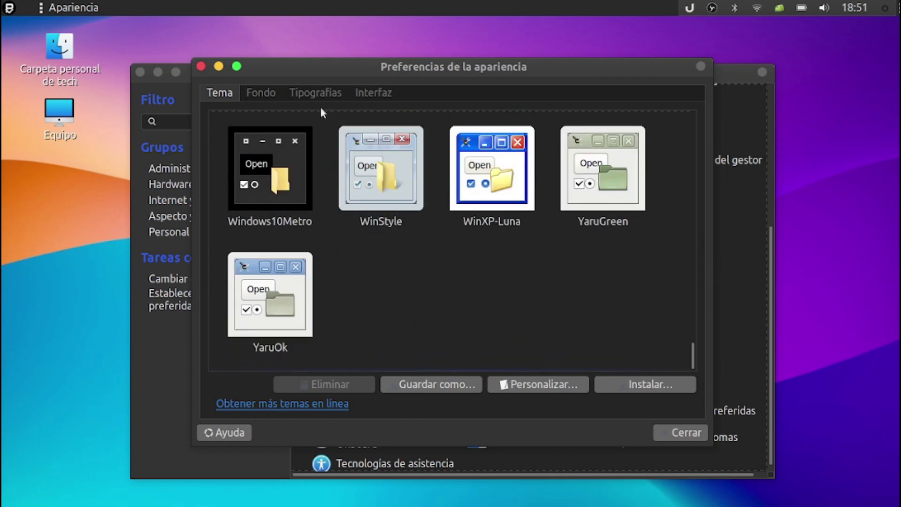
Set the desktop background to the wallpaper with pink and purple dunes
left_click(263, 92)
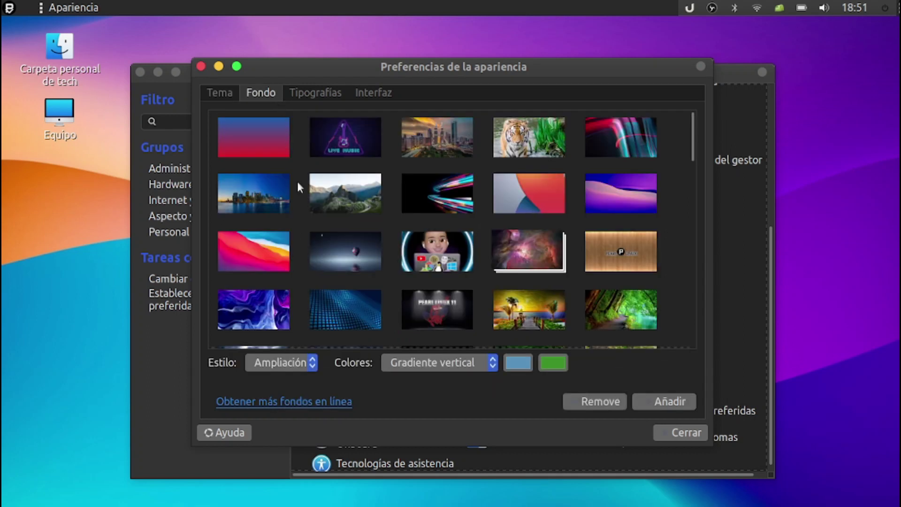
left_click(610, 193)
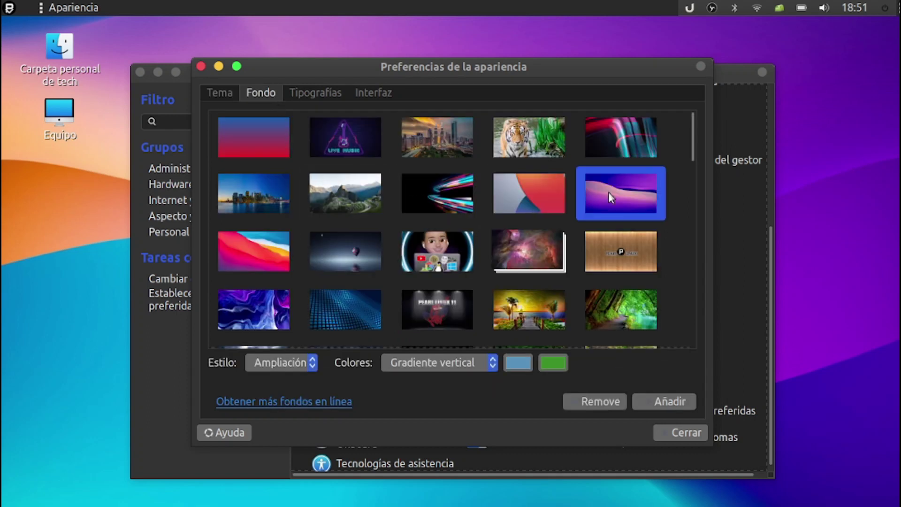
Minimize the control center and appearance windows, and save a screenshot of the bare desktop in the Pictures folder
left_click(744, 72)
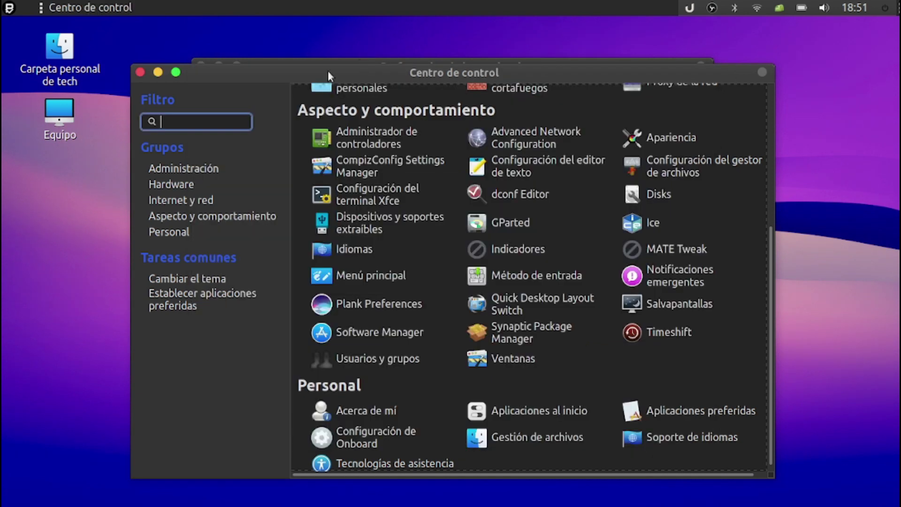
left_click(158, 72)
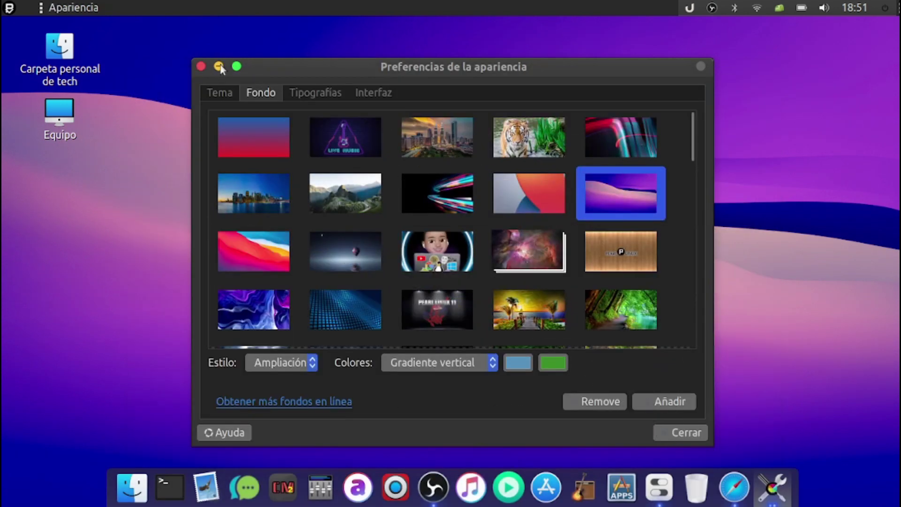
left_click(219, 68)
key("Print")
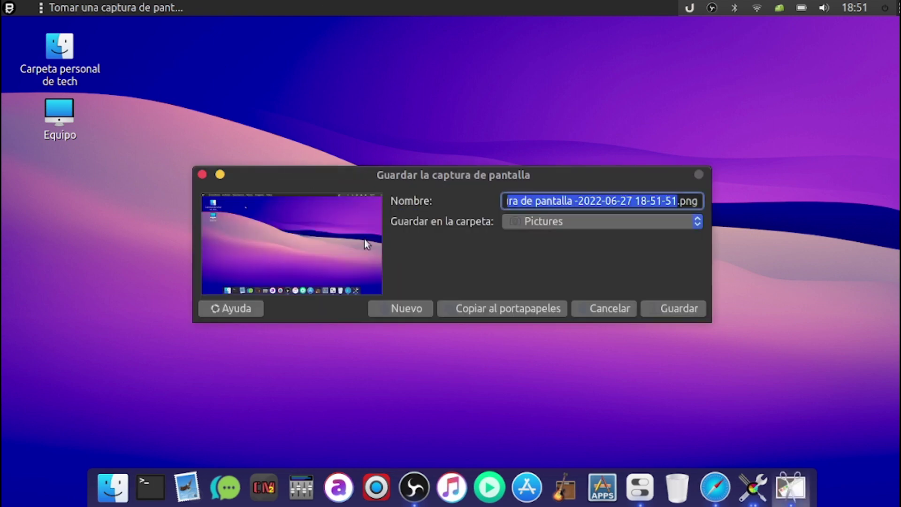
left_click(665, 305)
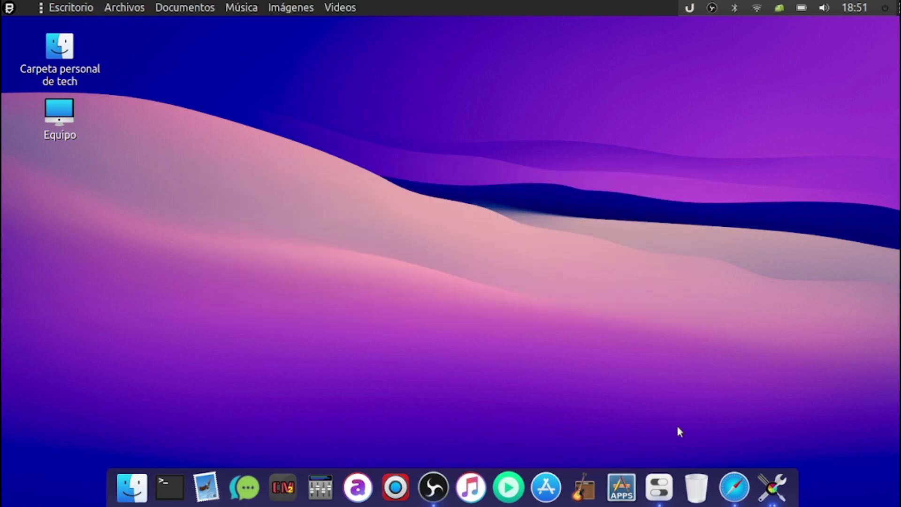
left_click(658, 486)
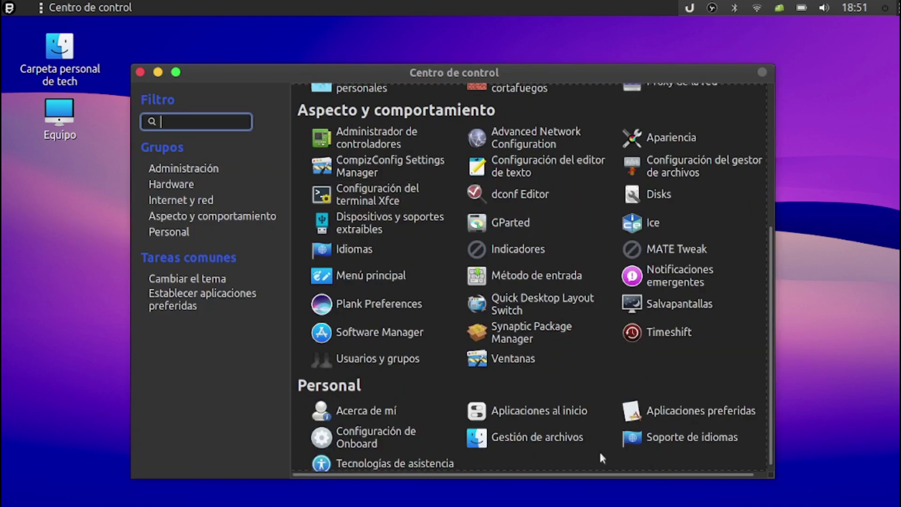
left_click(158, 72)
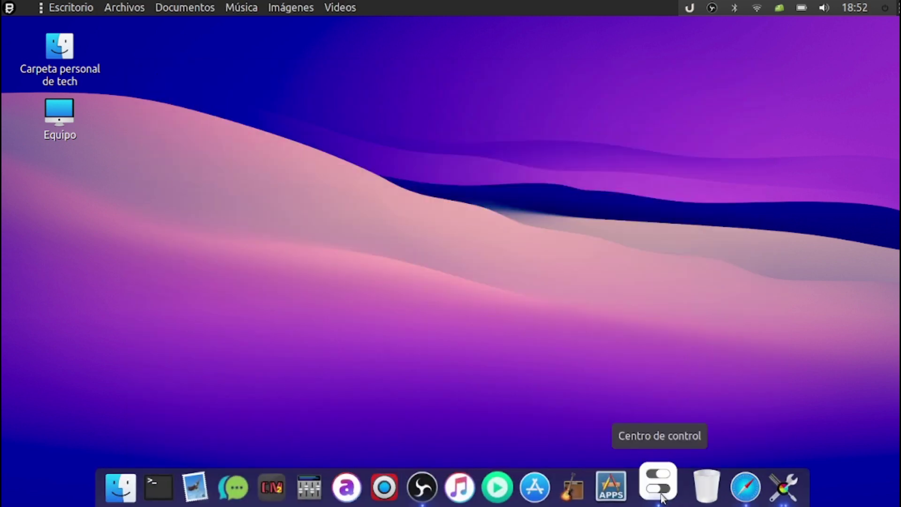
left_click(662, 498)
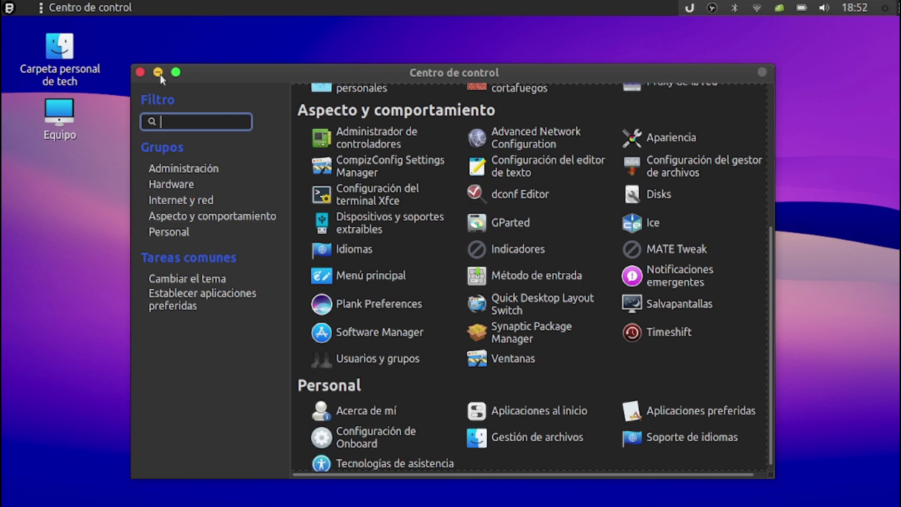
left_click(158, 72)
Restore the appearance preferences and set the desktop background to the purple wallpaper with blue and pink neon lines
left_click(773, 488)
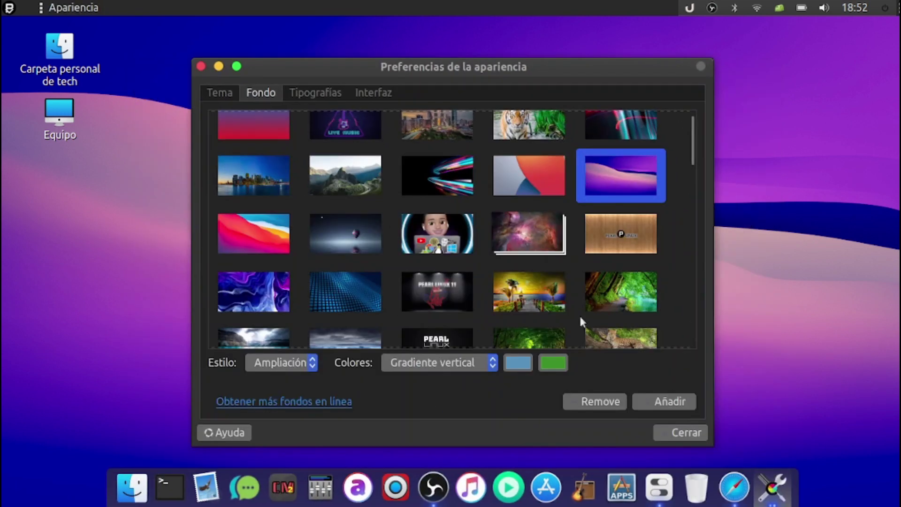
scroll(580, 318, "down", 1)
scroll(580, 318, "down", 5)
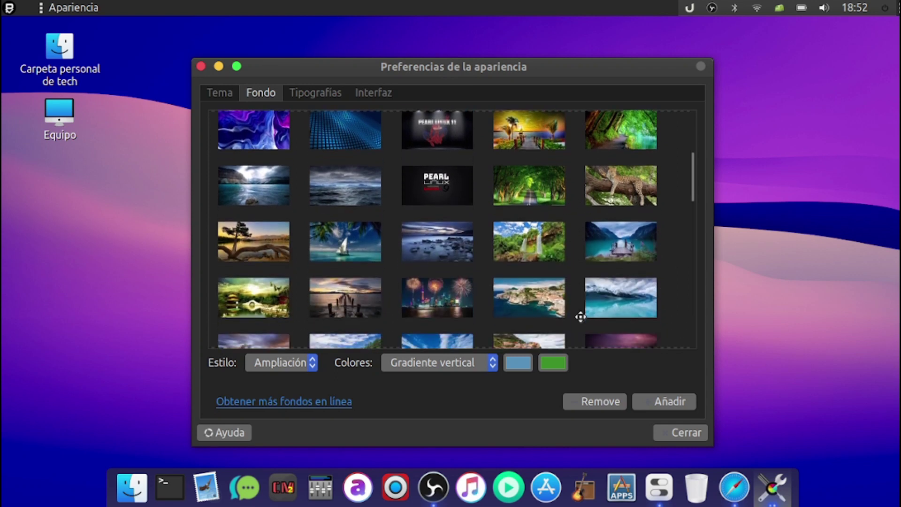
scroll(581, 317, "down", 2)
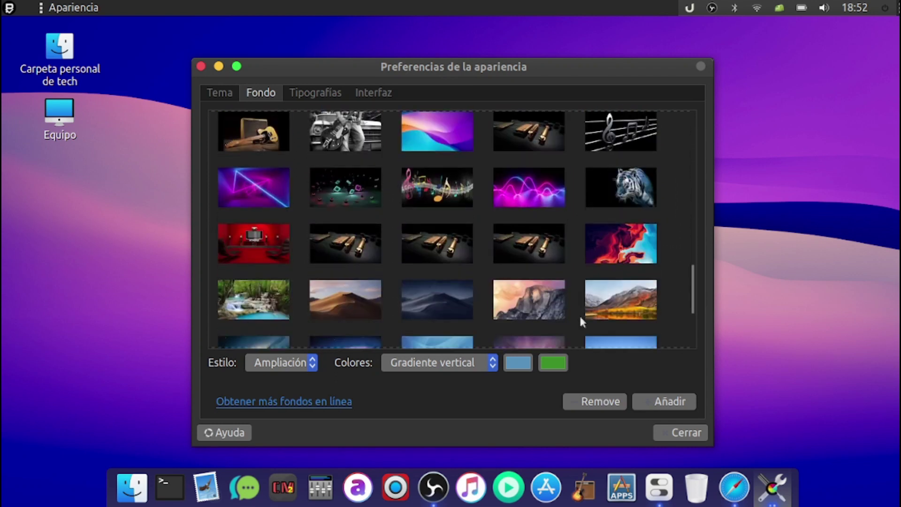
left_click(269, 189)
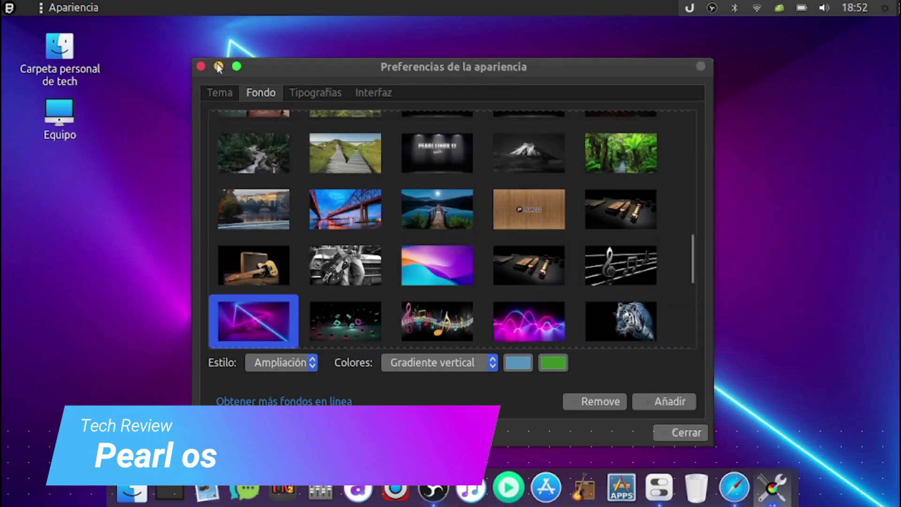
Minimize the appearance preferences and save a screenshot of the neon-line desktop in the Pictures folder
left_click(218, 66)
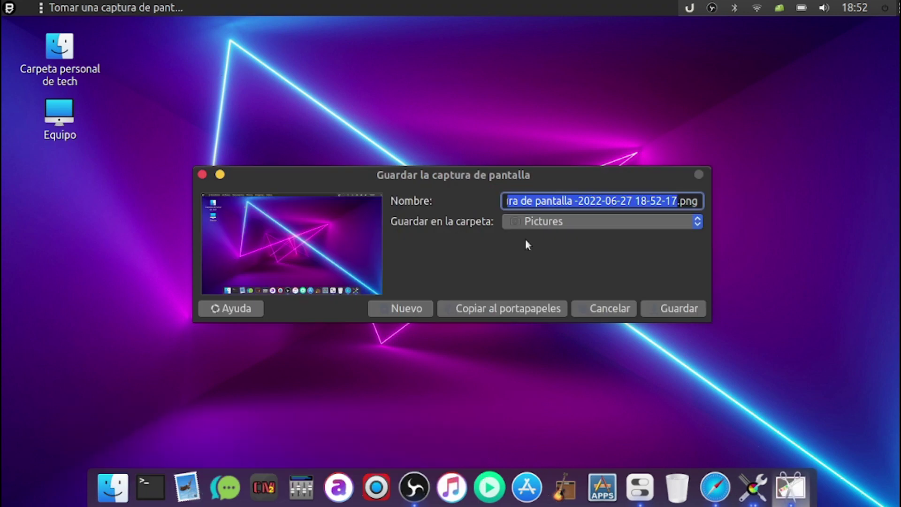
left_click(675, 309)
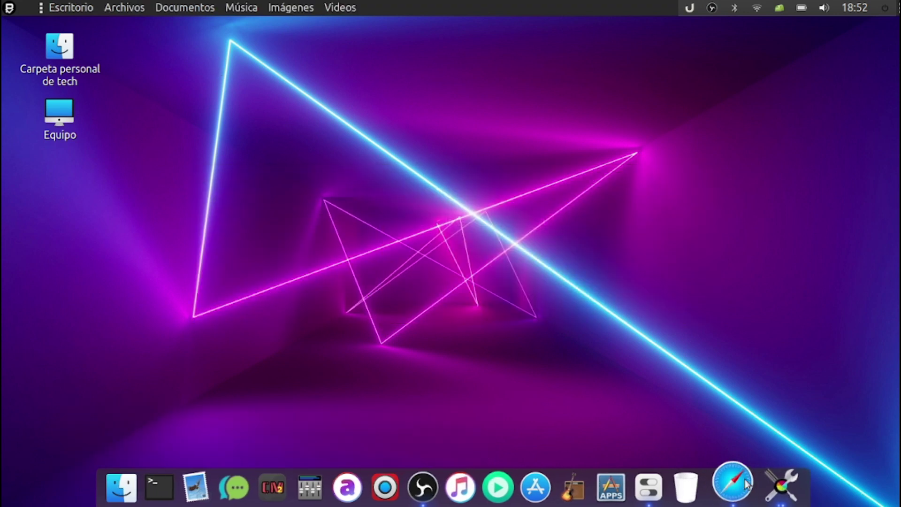
Set the desktop background to the black wallpaper with colored light trails and close the appearance preferences
left_click(772, 489)
scroll(440, 323, "down", 5)
scroll(440, 327, "up", 20)
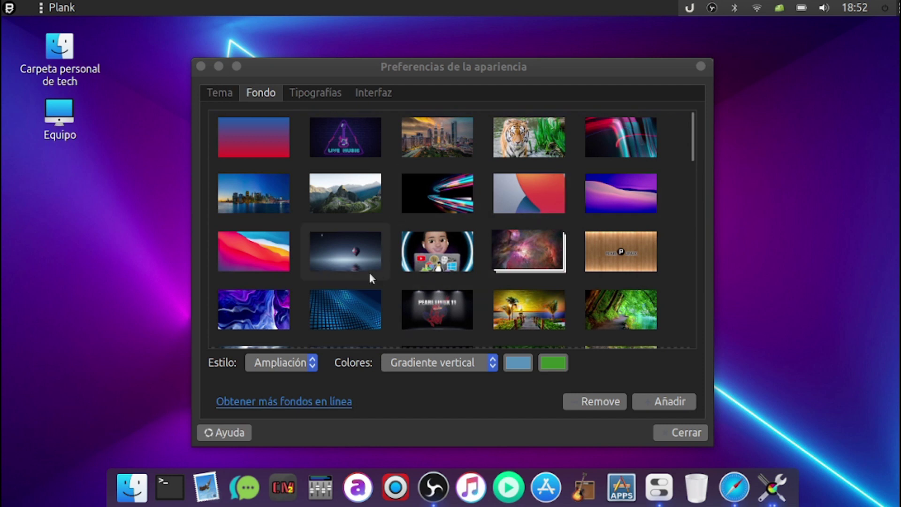
left_click(441, 211)
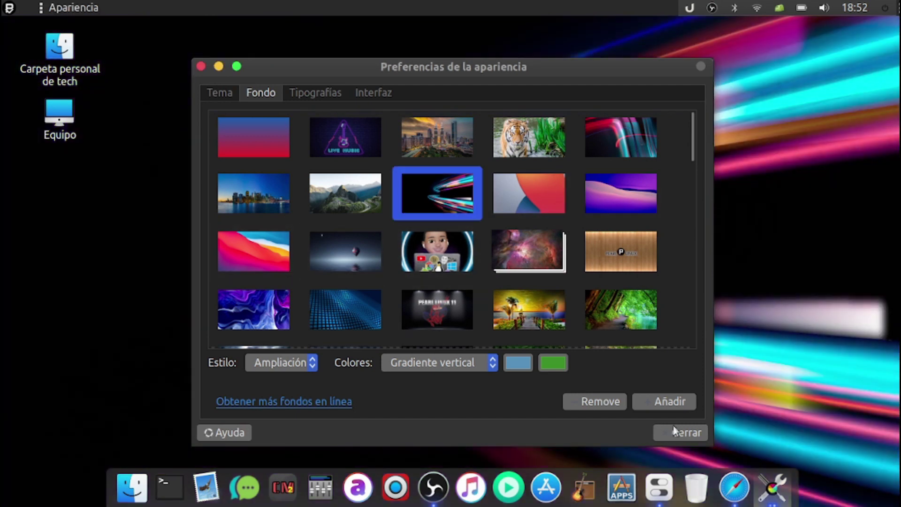
left_click(686, 433)
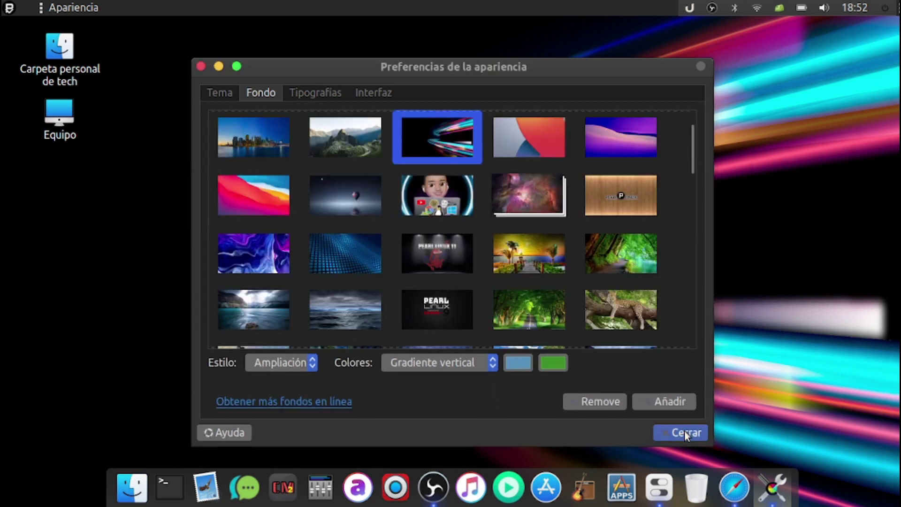
Examine the Sistema entries in the main menu, including the Administración, Preferencias and Hardware options
left_click(9, 7)
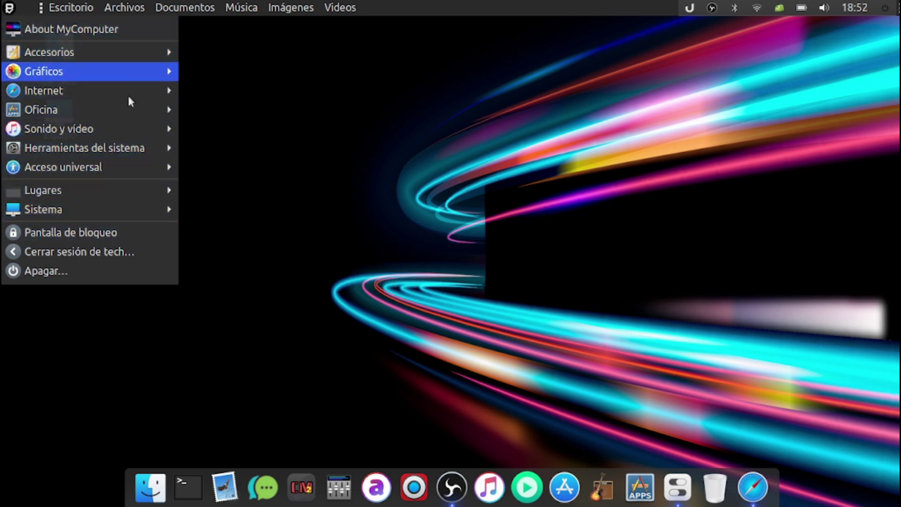
mouse_move(89, 207)
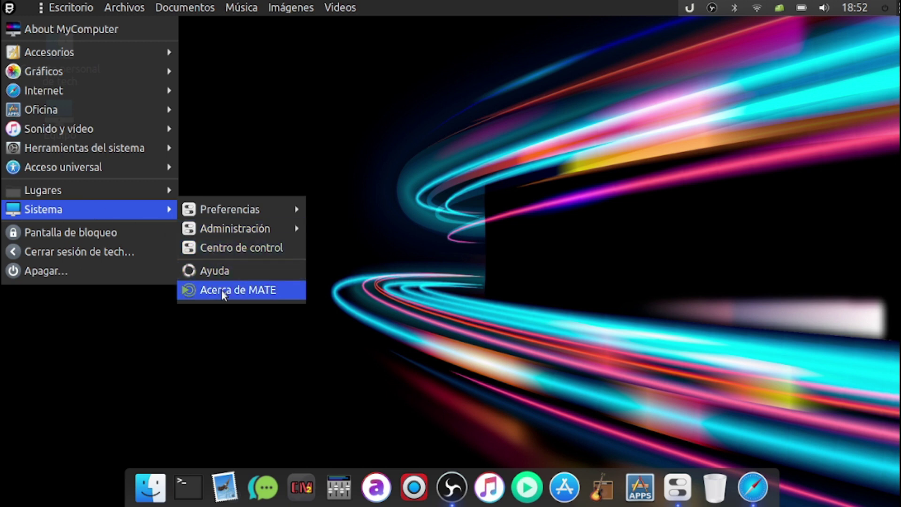
mouse_move(244, 236)
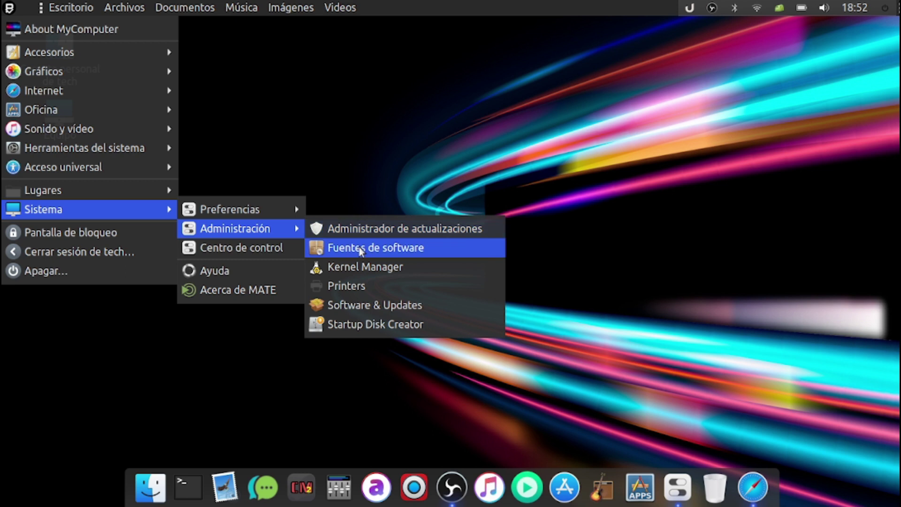
mouse_move(288, 212)
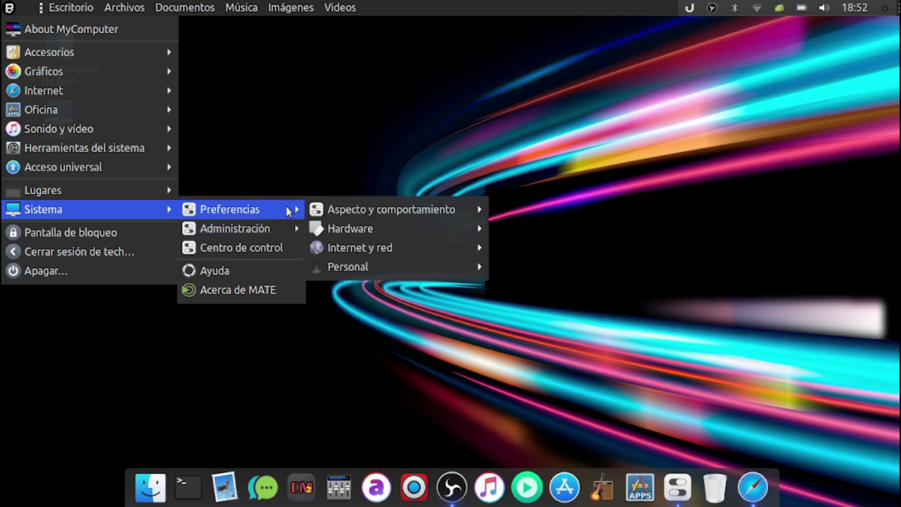
mouse_move(327, 230)
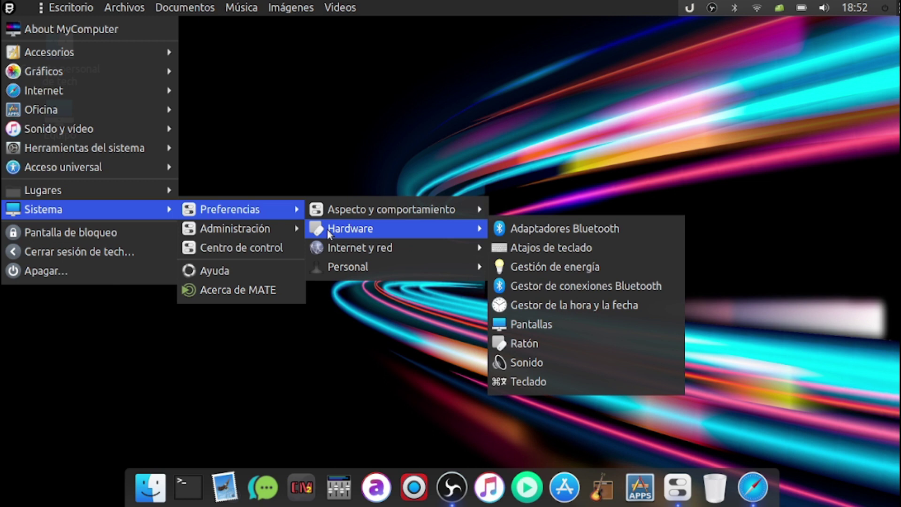
mouse_move(277, 235)
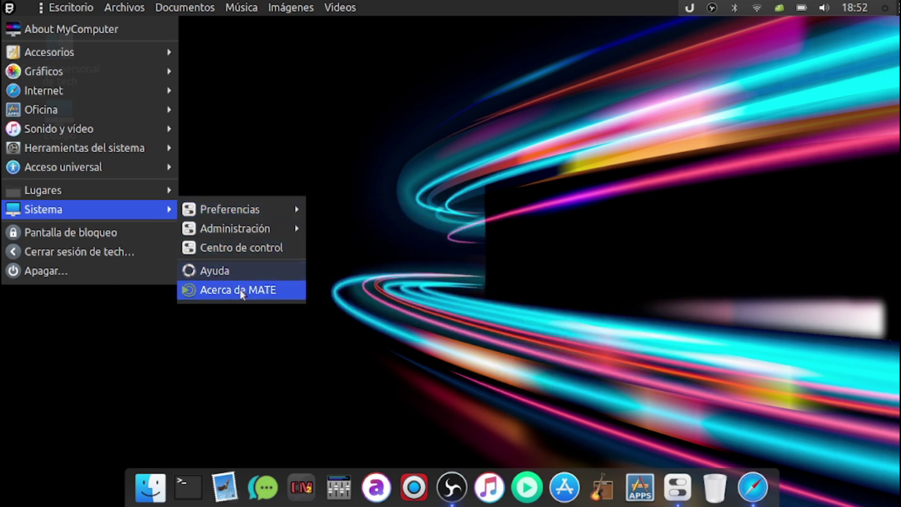
Open the system help from the Sistema entries and close it again
left_click(219, 273)
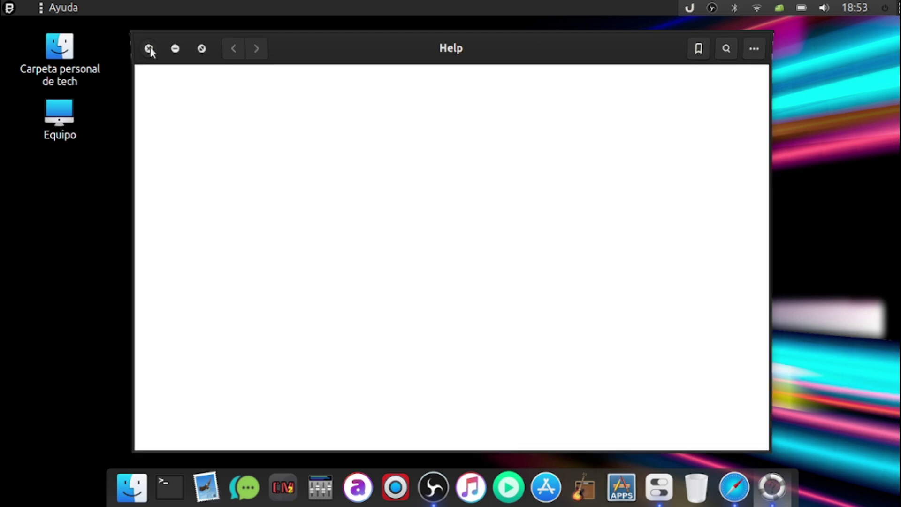
left_click(150, 49)
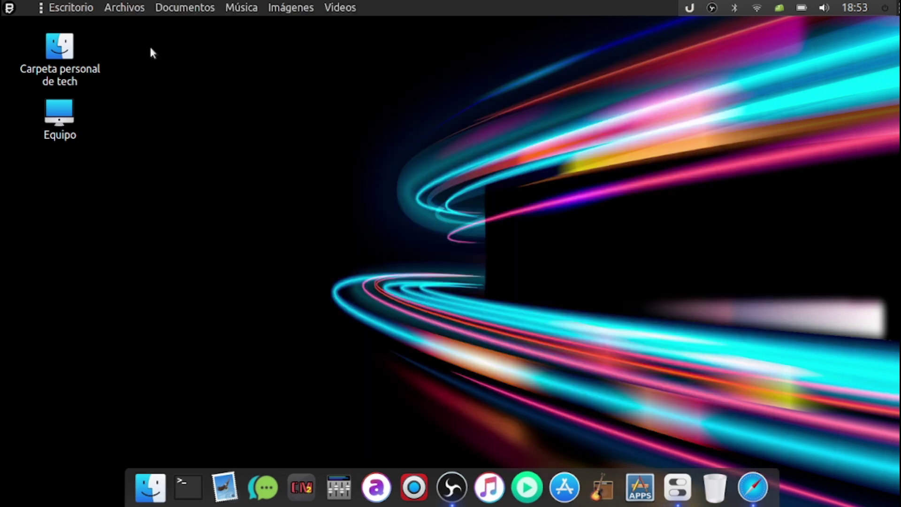
left_click(11, 8)
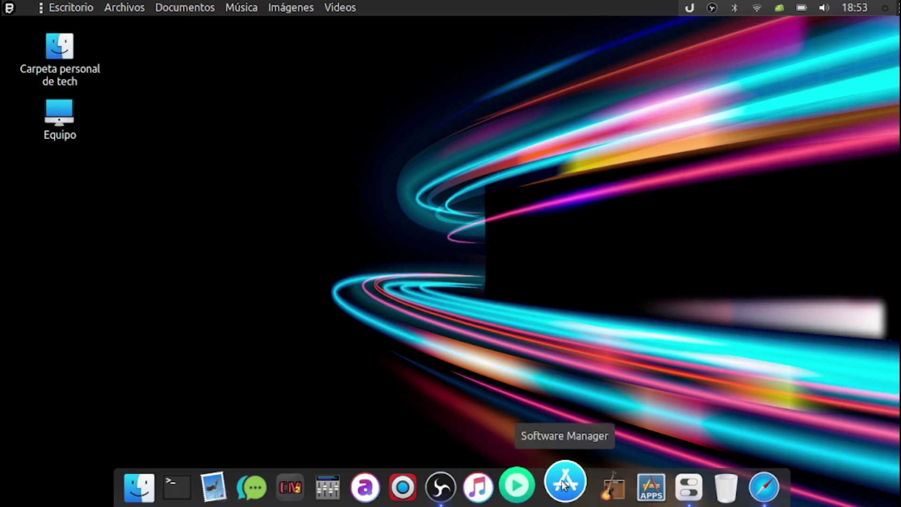
Open the Software Manager, minimize the OBS window behind it and move the manager's window up into clear view
left_click(563, 481)
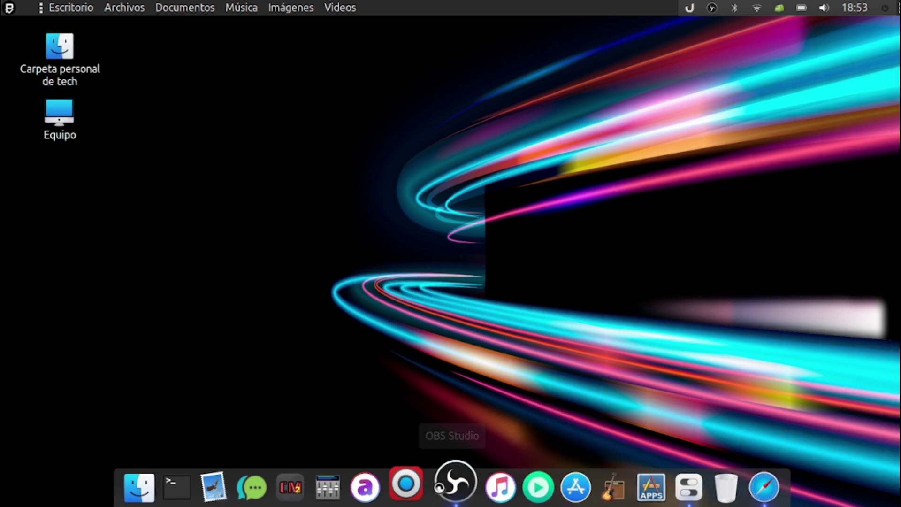
left_click(440, 488)
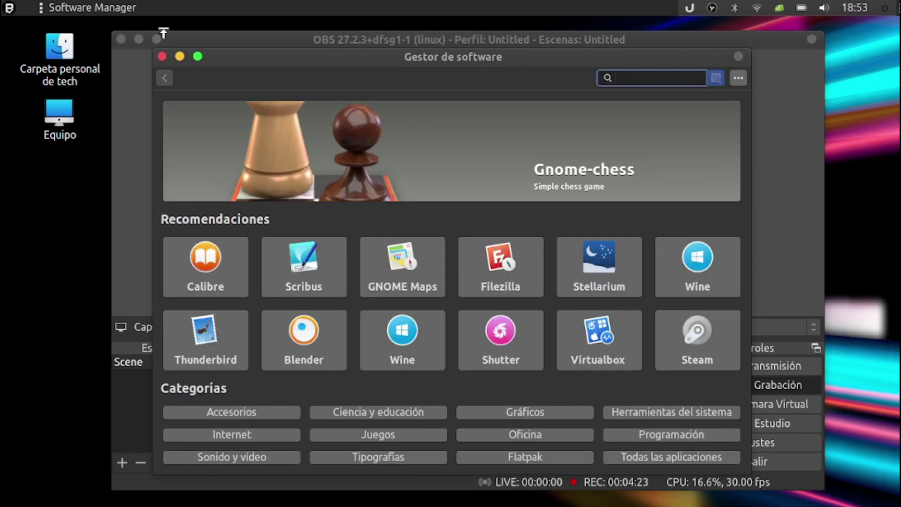
left_click(138, 39)
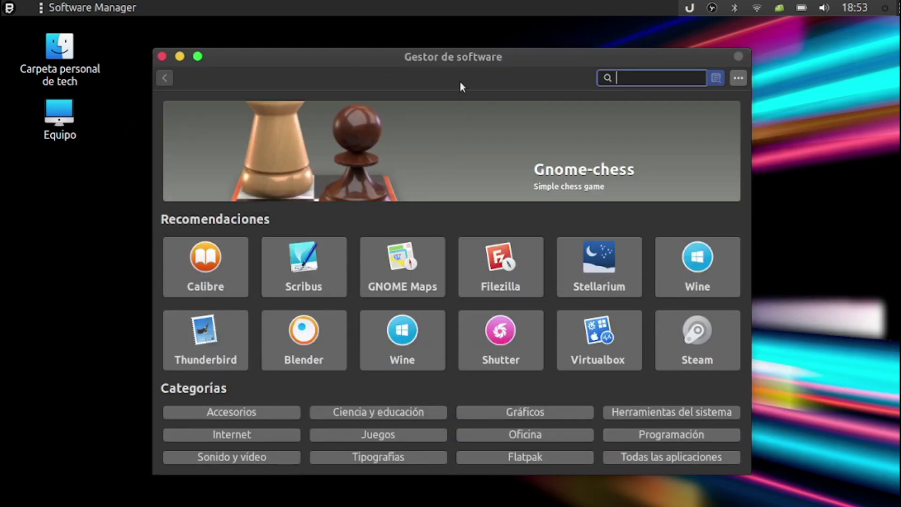
left_click_drag(526, 60, 567, 46)
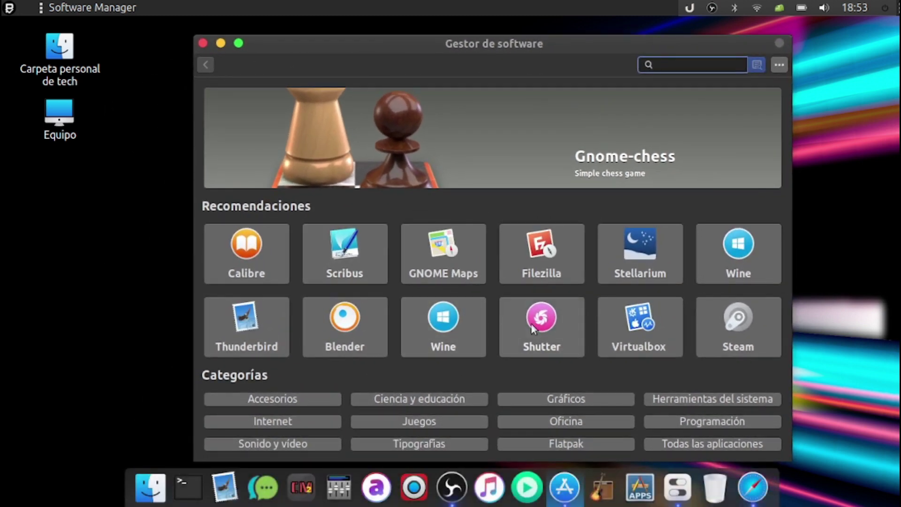
Look through the Accesorios category and the P7zip page in the Software Manager, and return to its home page
left_click(302, 399)
left_click(303, 398)
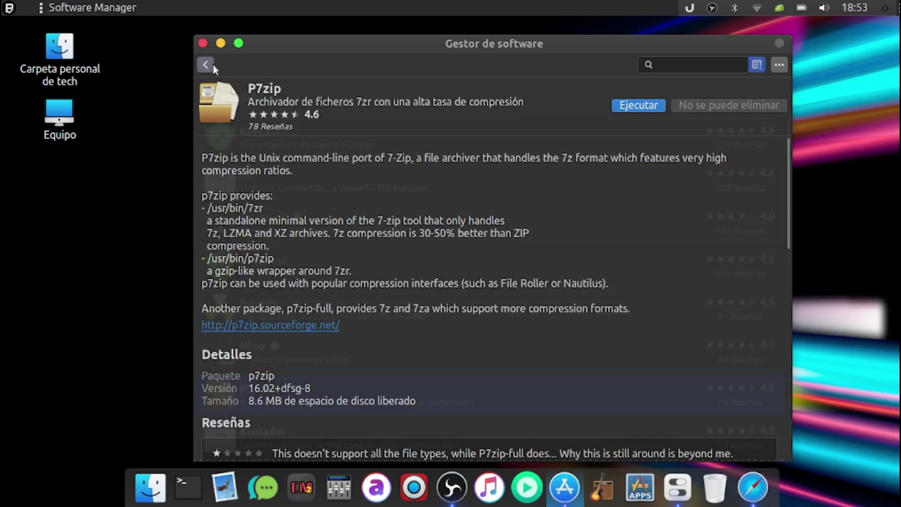
left_click(212, 65)
scroll(343, 300, "down", 5)
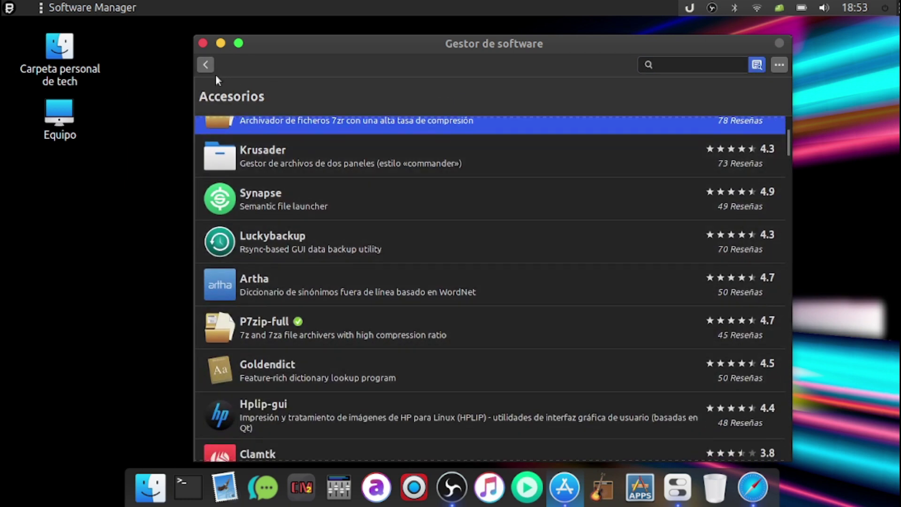
left_click(210, 68)
View the Shutter and Stellarium application pages and return to the recommendations
left_click(544, 321)
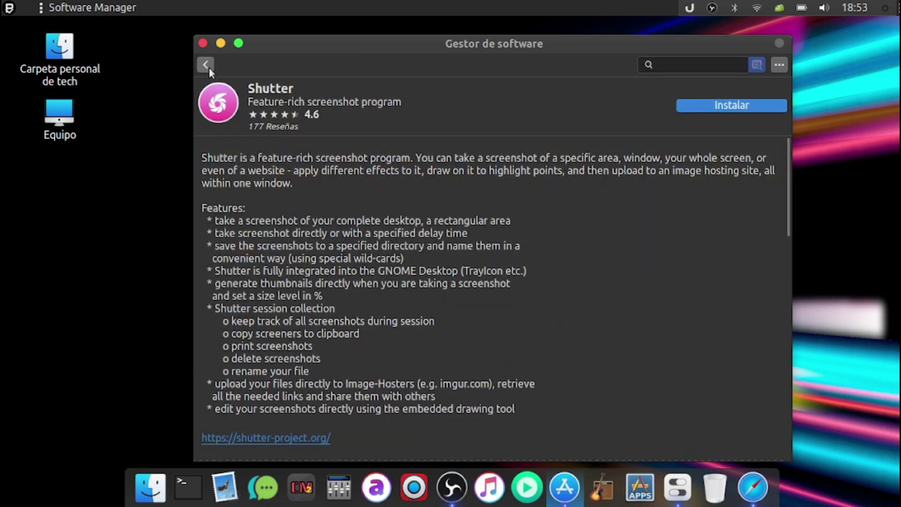
left_click(207, 66)
left_click(610, 244)
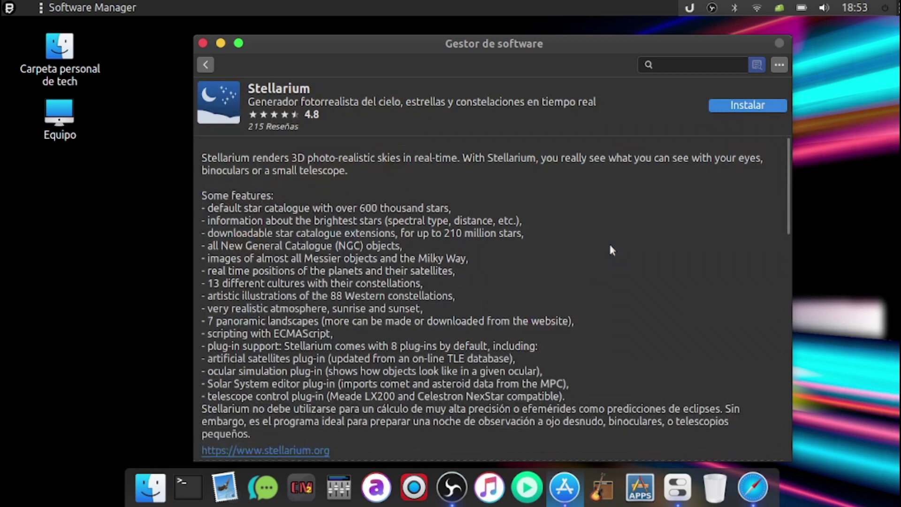
left_click(209, 64)
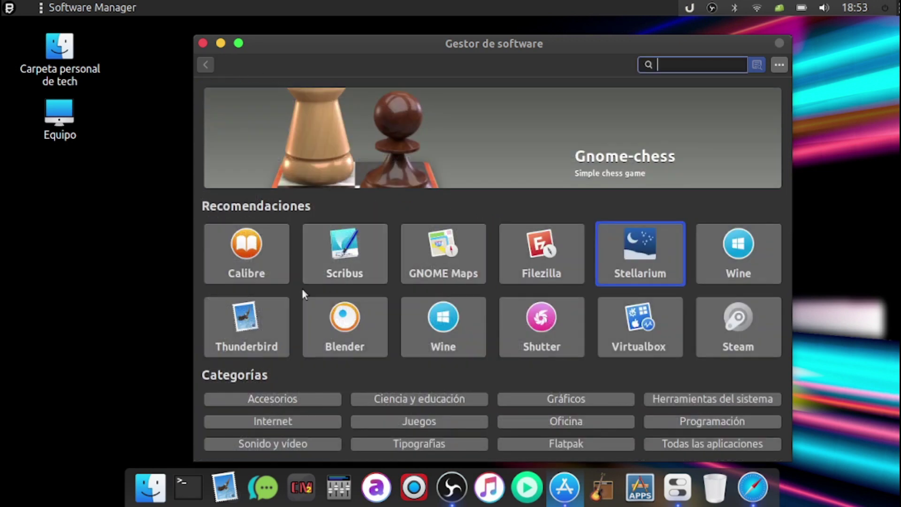
View the Blender and Thunderbird application pages and return to the recommendations
left_click(312, 319)
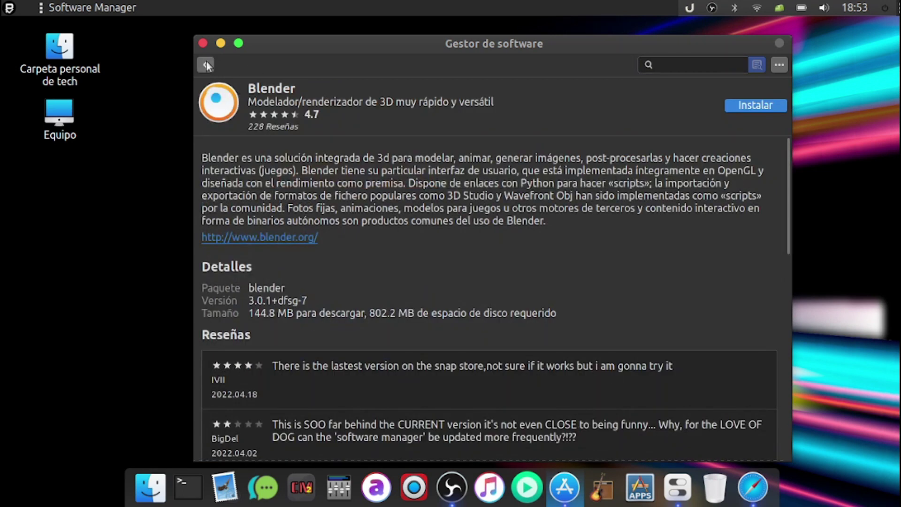
left_click(207, 64)
left_click(254, 314)
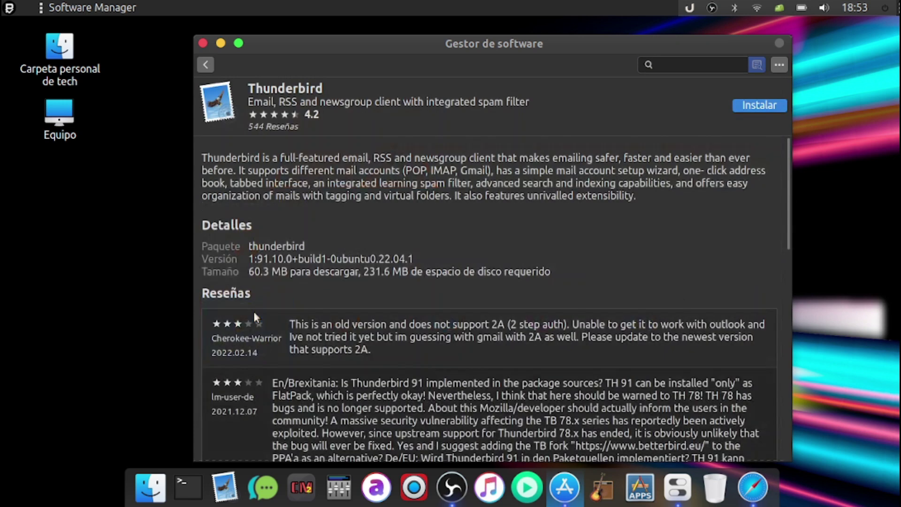
left_click(207, 65)
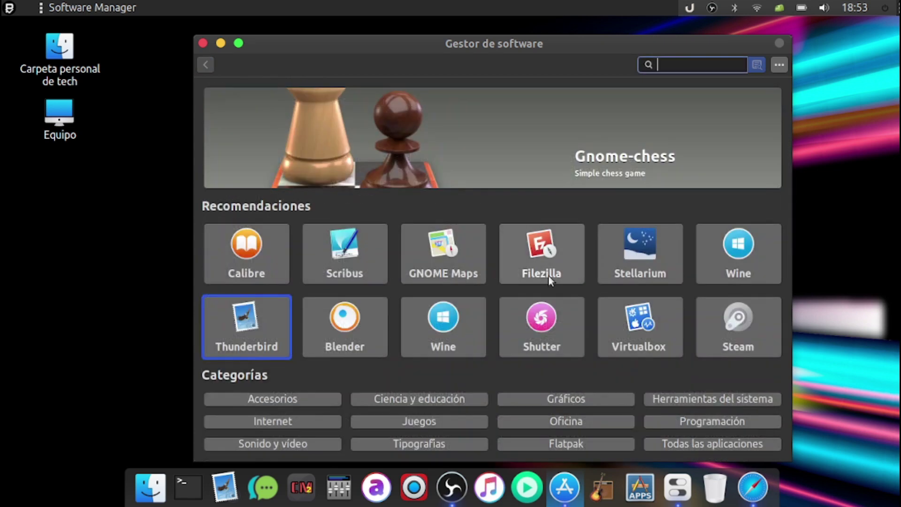
View the Steam and Wine application pages and close the Software Manager
left_click(740, 324)
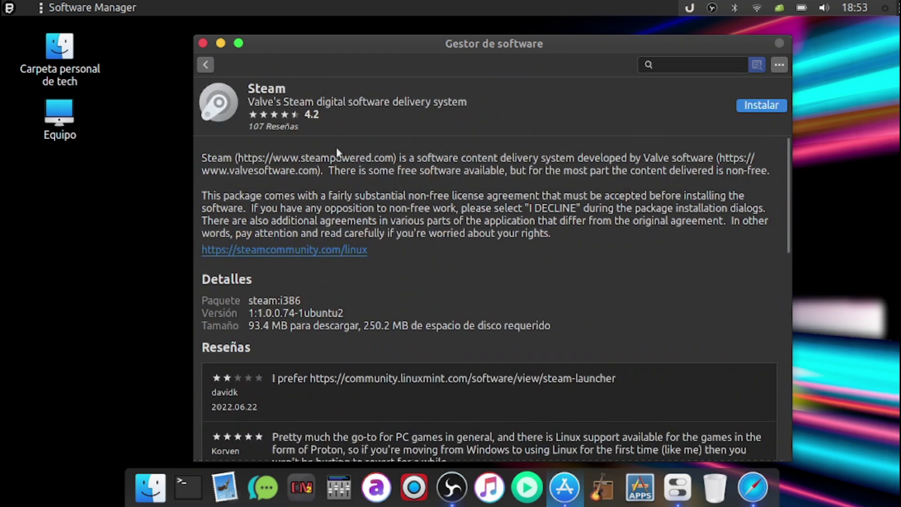
left_click(202, 65)
left_click(728, 263)
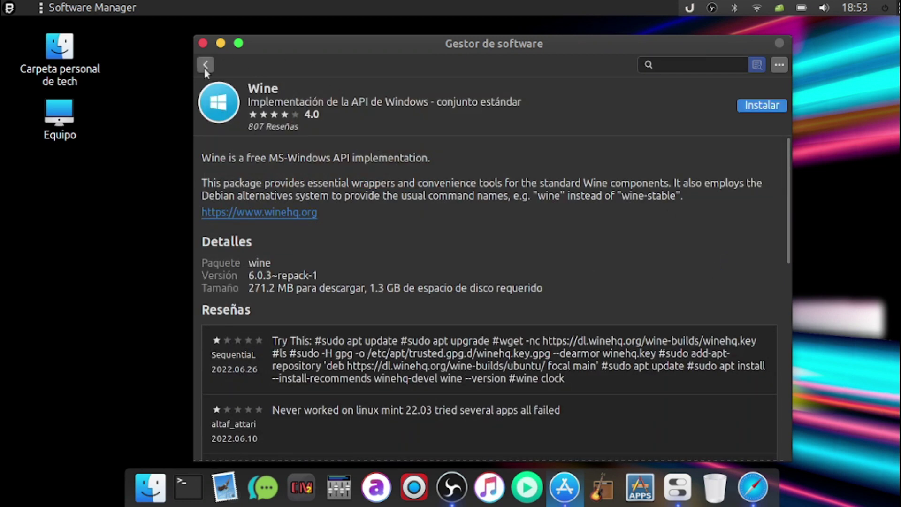
left_click(204, 65)
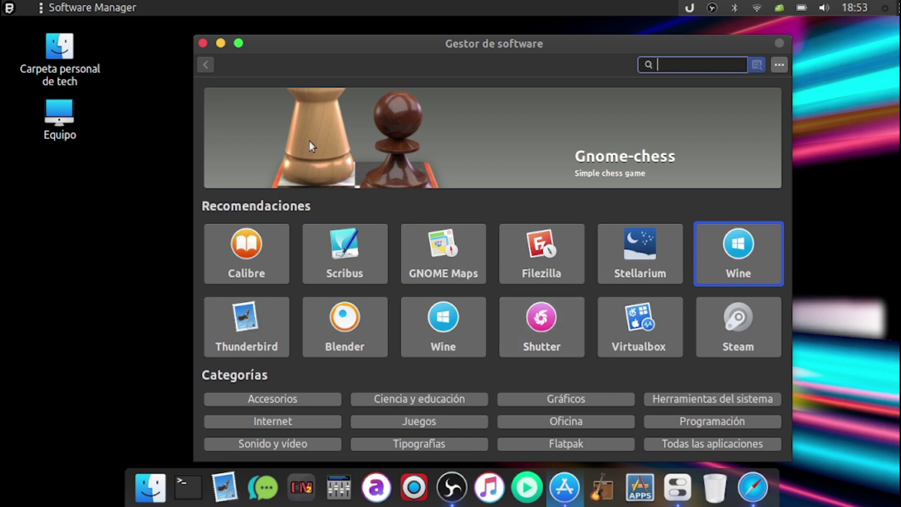
left_click(203, 43)
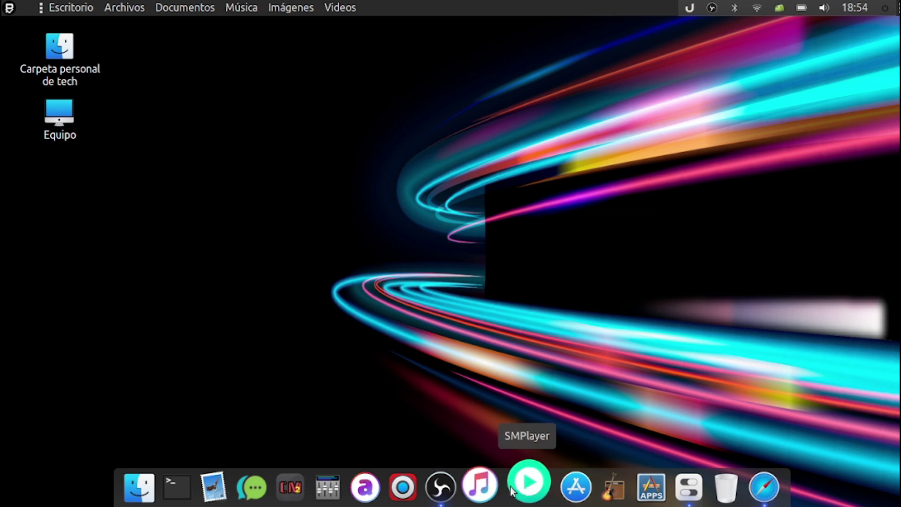
Launch the Firefox web browser from the Internet programs and load youtube.com in a new tab
left_click(8, 8)
mouse_move(39, 94)
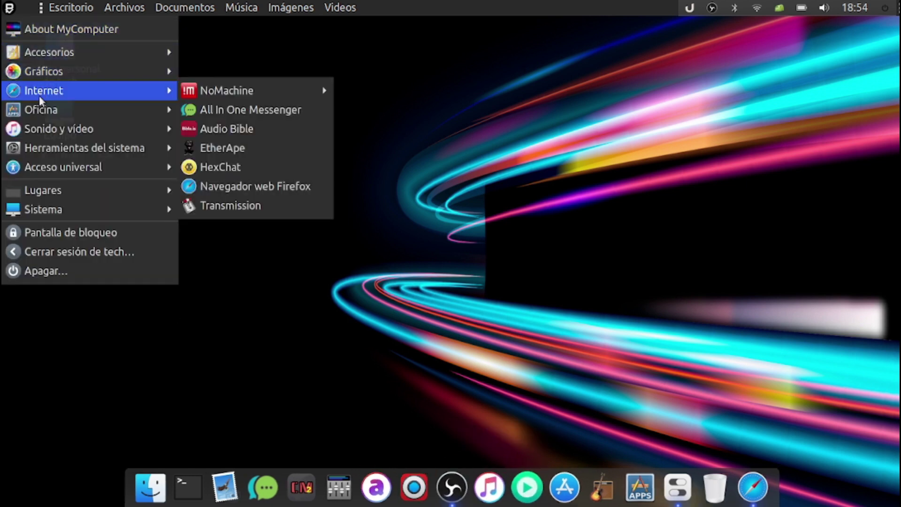
left_click(217, 188)
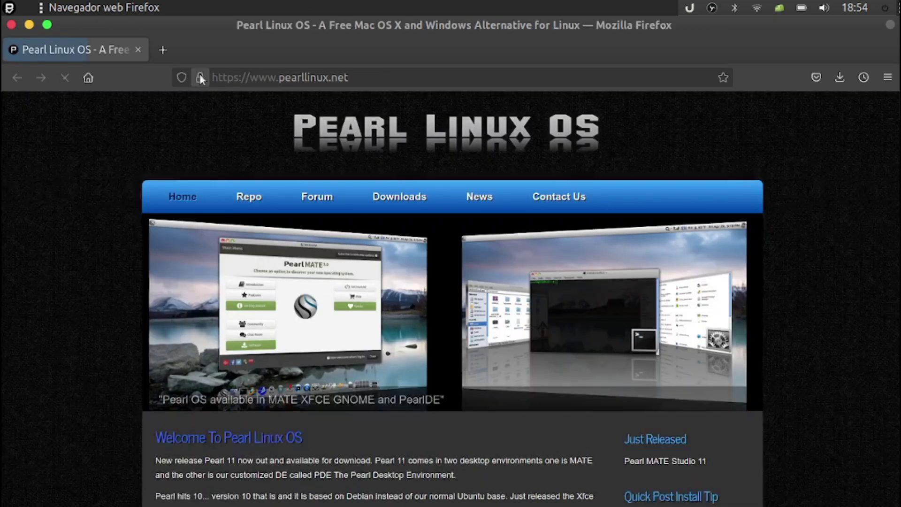
left_click(163, 50)
type("y")
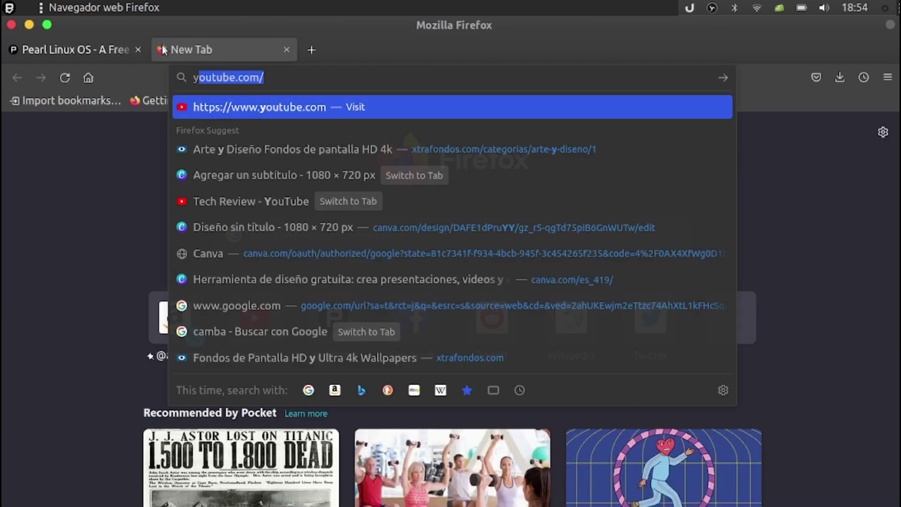
key("Return")
Restore the Firefox window to a smaller size in mid-desktop and save a screenshot of it in the Pictures folder
double_click(344, 23)
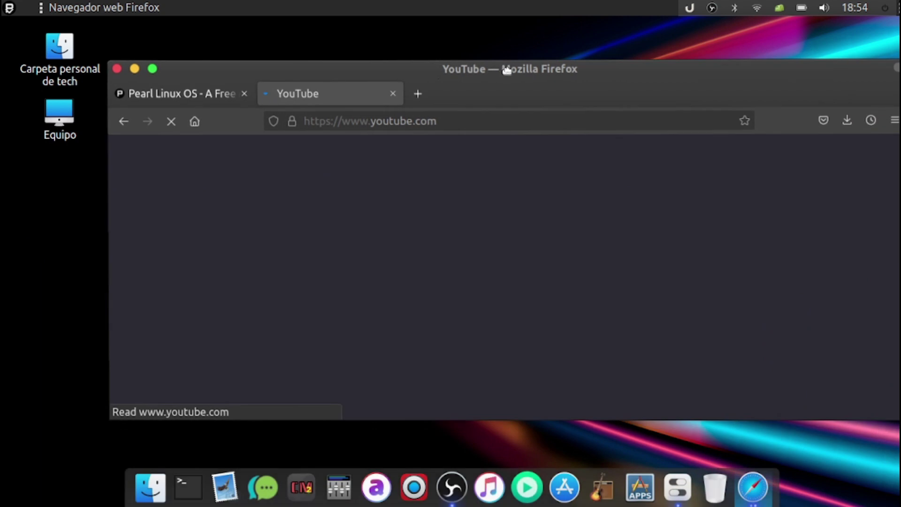
left_click_drag(568, 71, 544, 69)
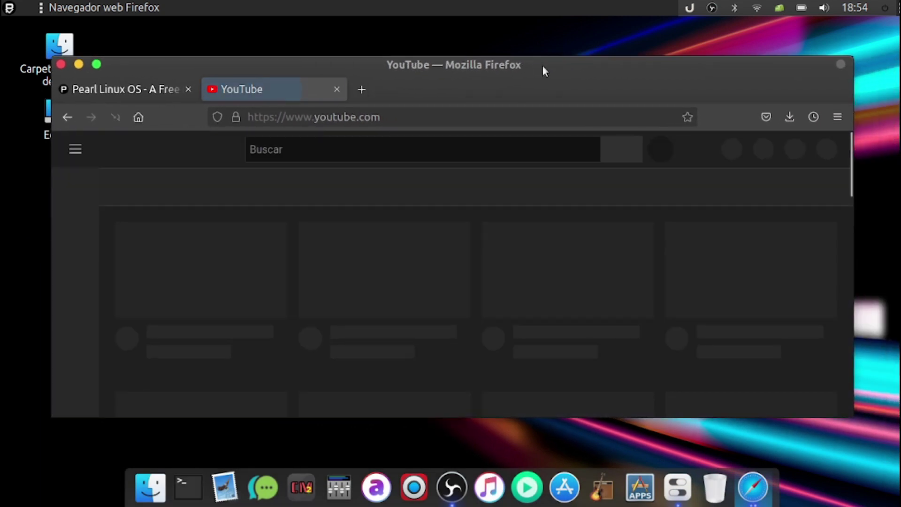
key("Print")
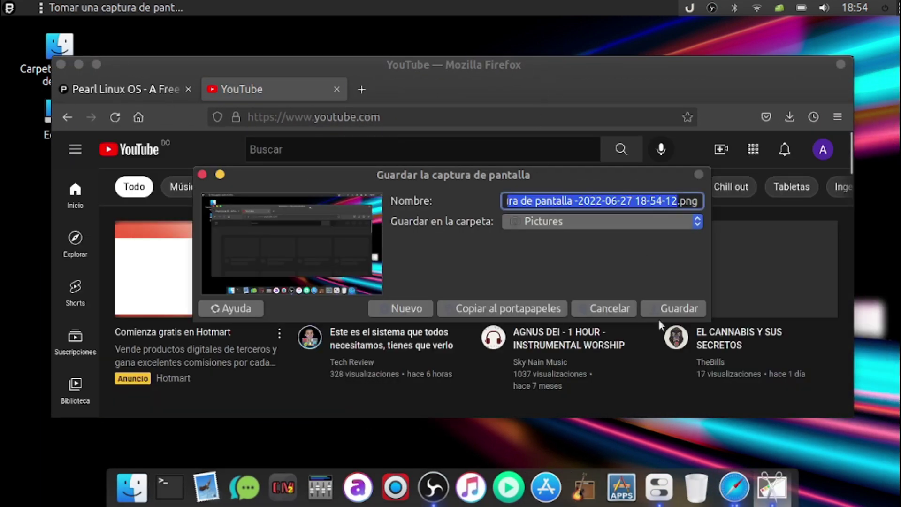
left_click(671, 303)
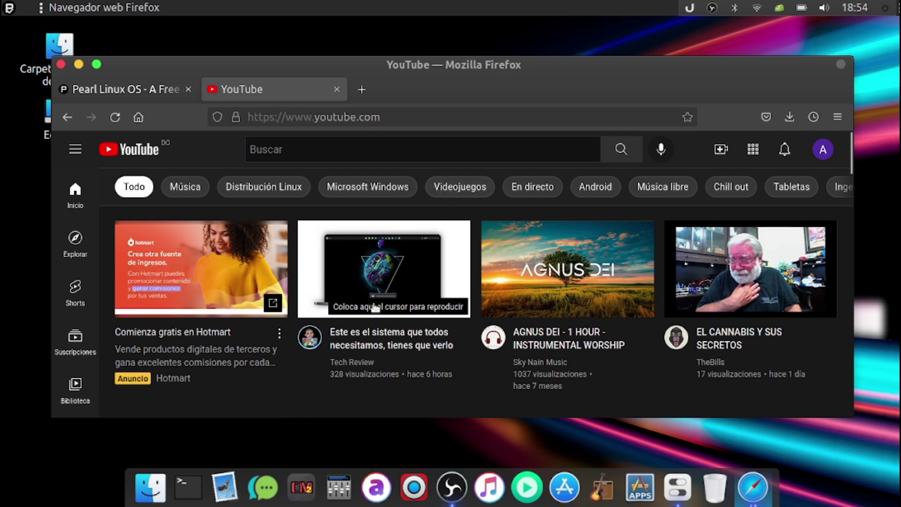
Browse the Vídeos list of the Tech Review channel and play the video "como instalar neptune linux"
left_click(313, 343)
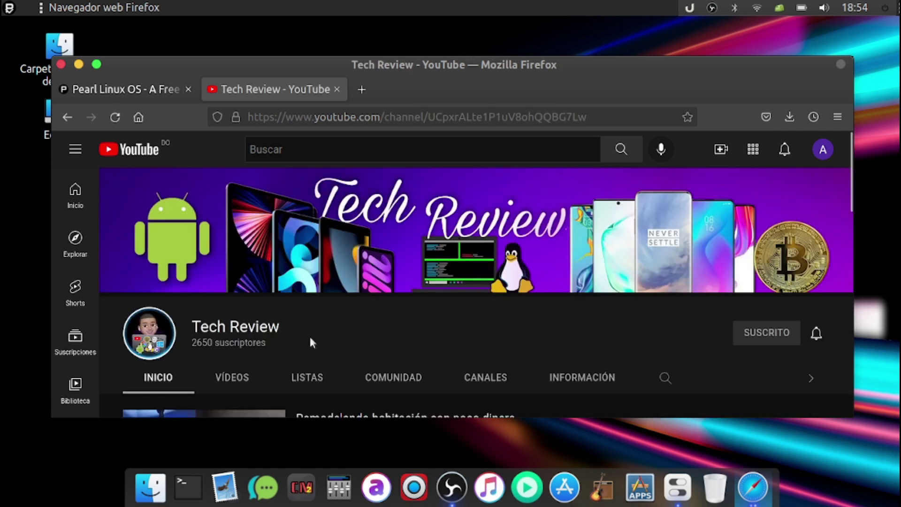
scroll(248, 275, "down", 3)
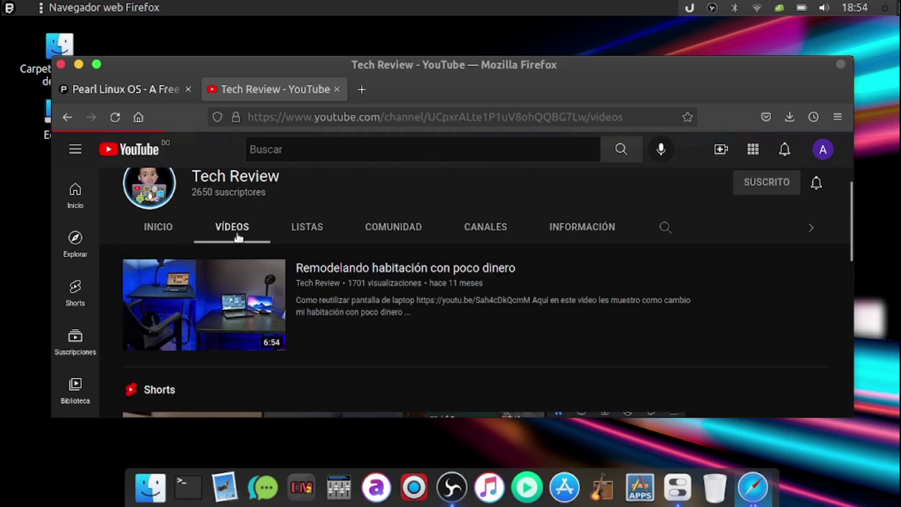
left_click(239, 237)
scroll(256, 230, "down", 5)
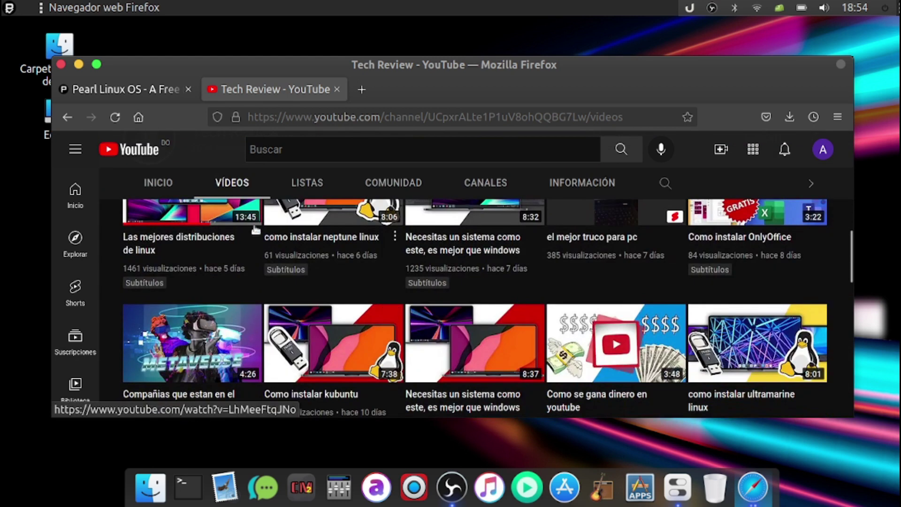
left_click(324, 214)
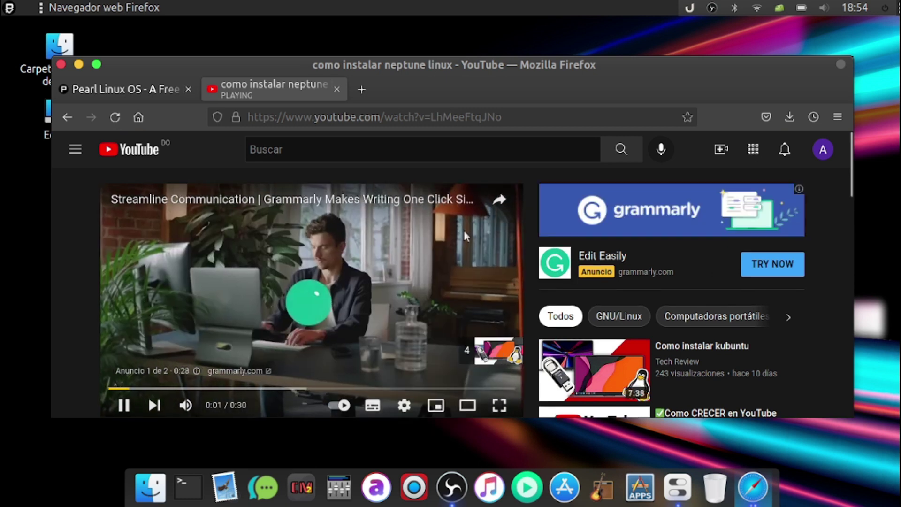
Look over the details and suggestions on the video page and skip the advert
scroll(464, 231, "down", 5)
scroll(465, 236, "up", 2)
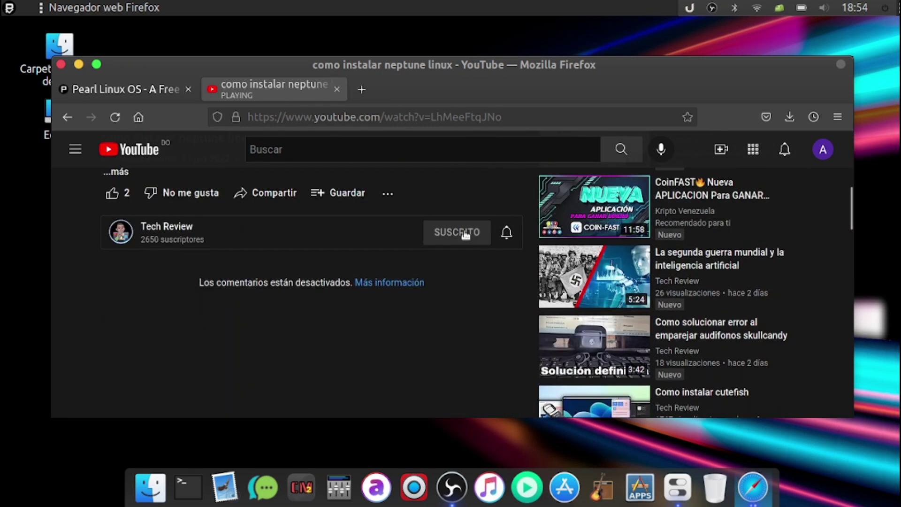
scroll(462, 228, "up", 2)
scroll(463, 229, "up", 2)
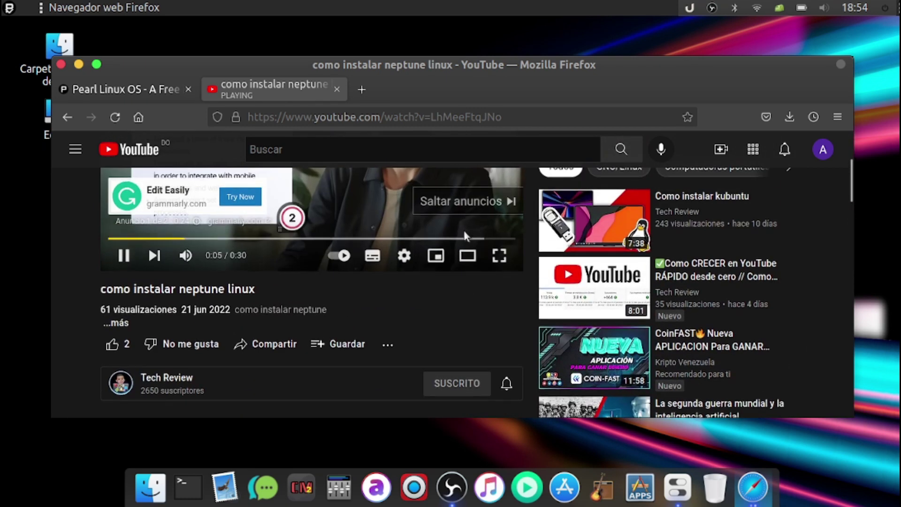
scroll(465, 235, "up", 2)
left_click(488, 278)
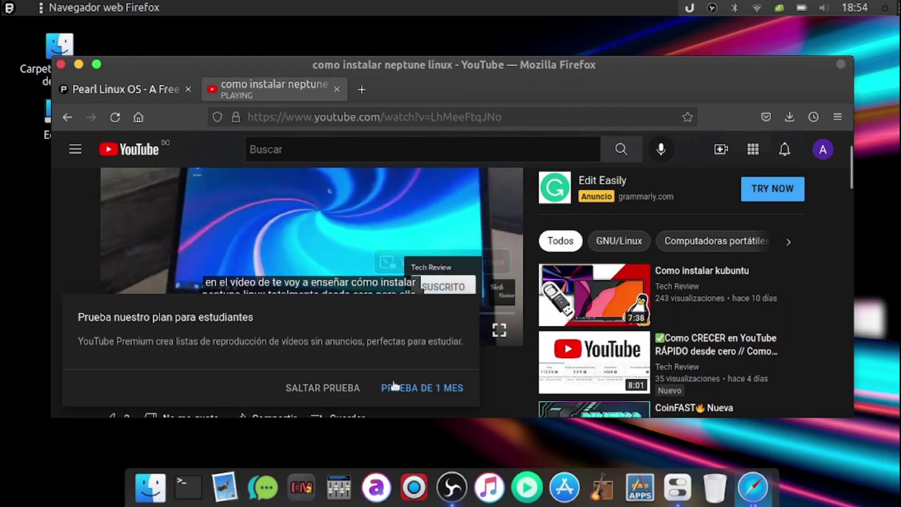
Decline the YouTube Premium student plan trial and minimize the browser window
left_click(332, 386)
scroll(432, 356, "up", 1)
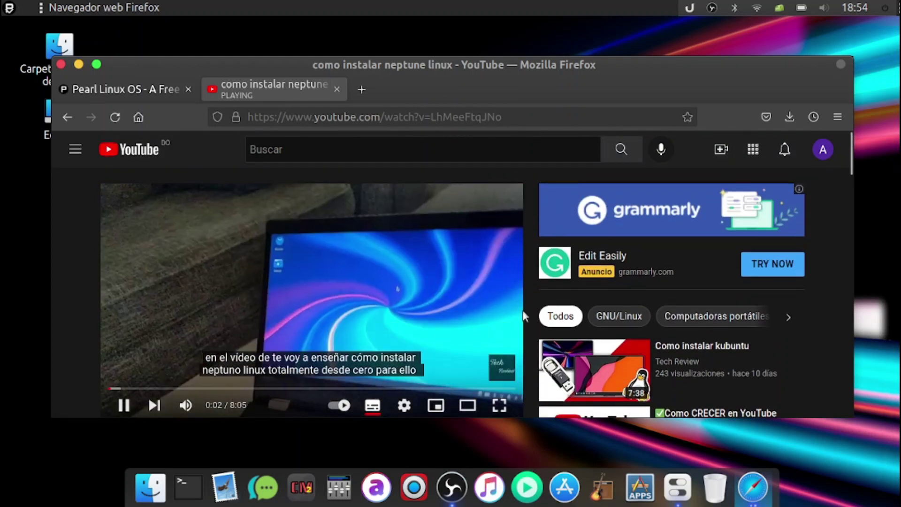
left_click(80, 65)
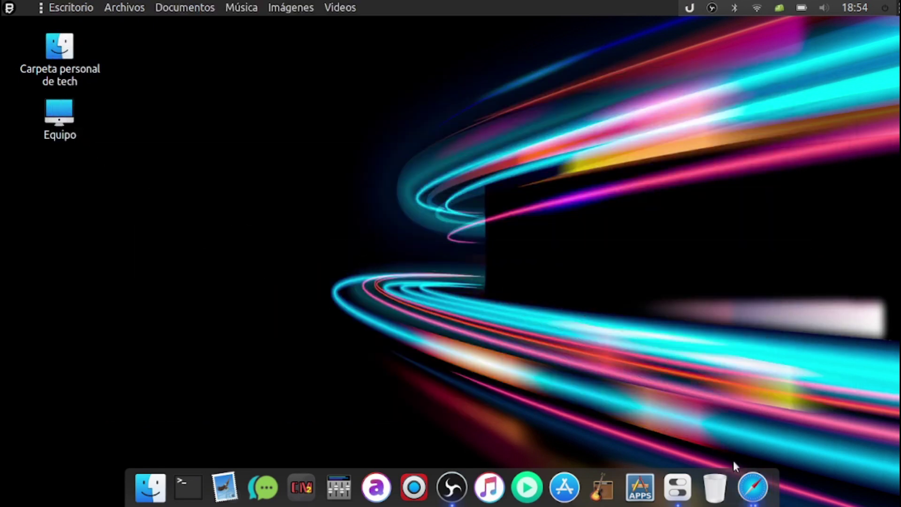
Reopen Firefox, browse the Arte y Diseño wallpapers on Xtrafondos, view the "Triangulo abstracto con texturas" page and minimize that window
left_click(751, 483)
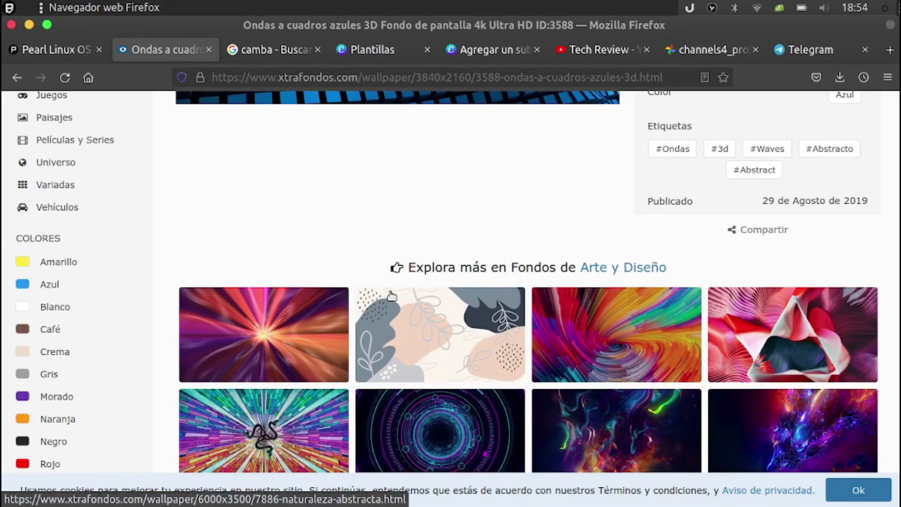
scroll(392, 296, "down", 6)
scroll(413, 291, "up", 4)
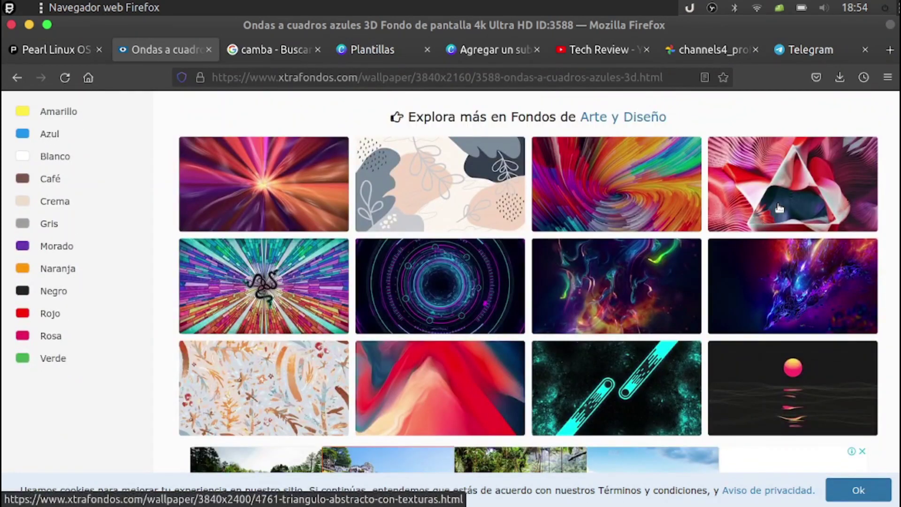
left_click(779, 208)
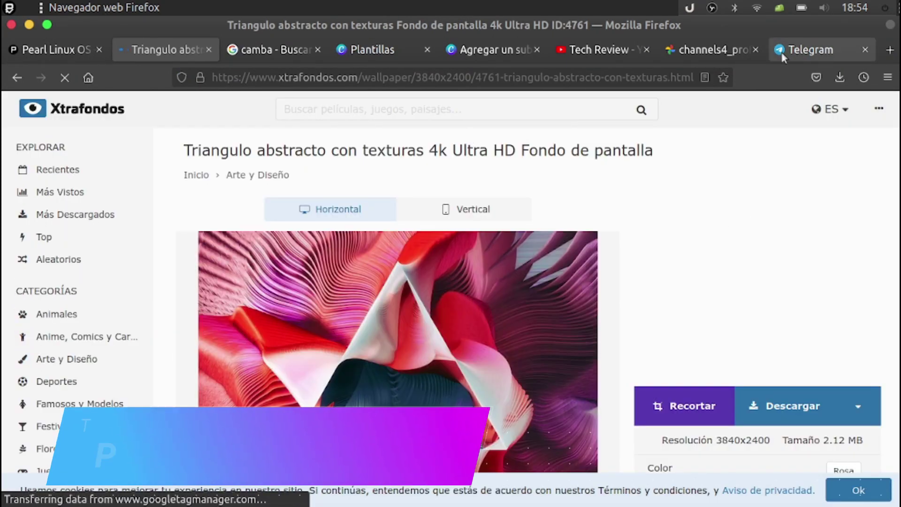
left_click(28, 26)
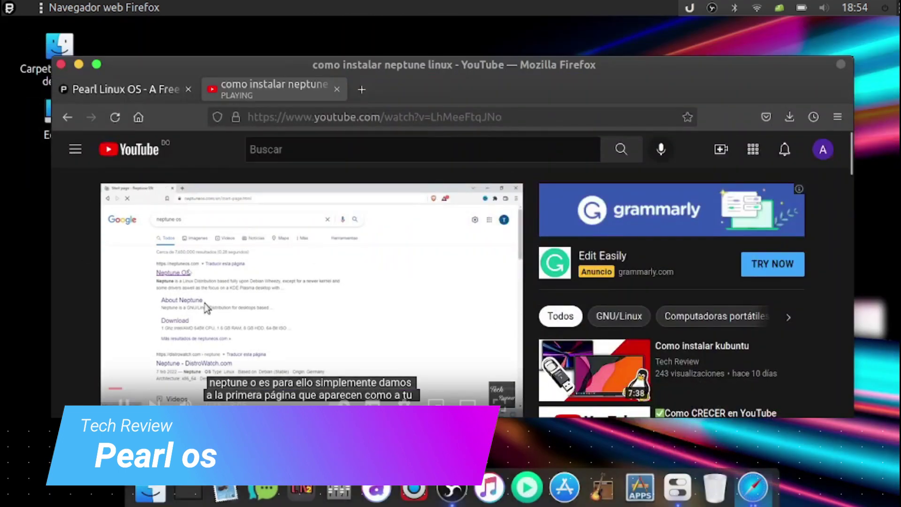
Look over the suggested videos on the YouTube page and minimize its browser window
scroll(215, 303, "down", 6)
scroll(216, 308, "down", 5)
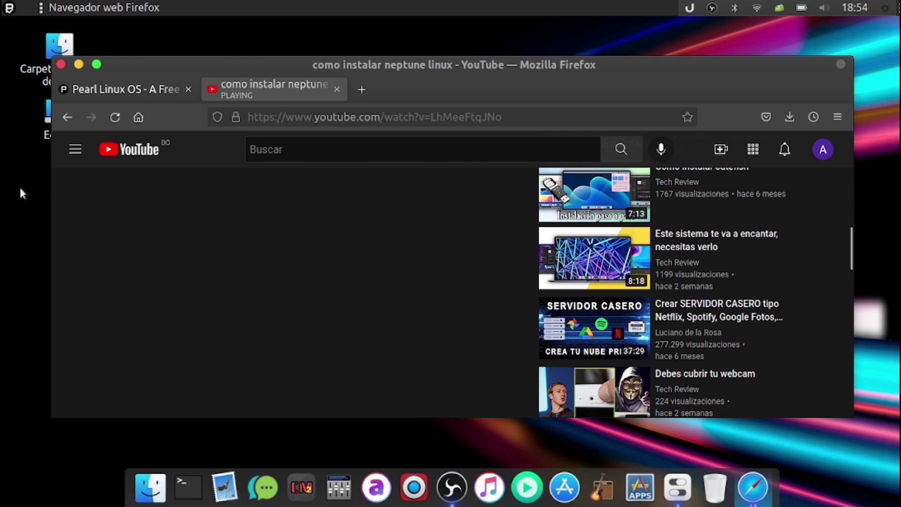
left_click(78, 64)
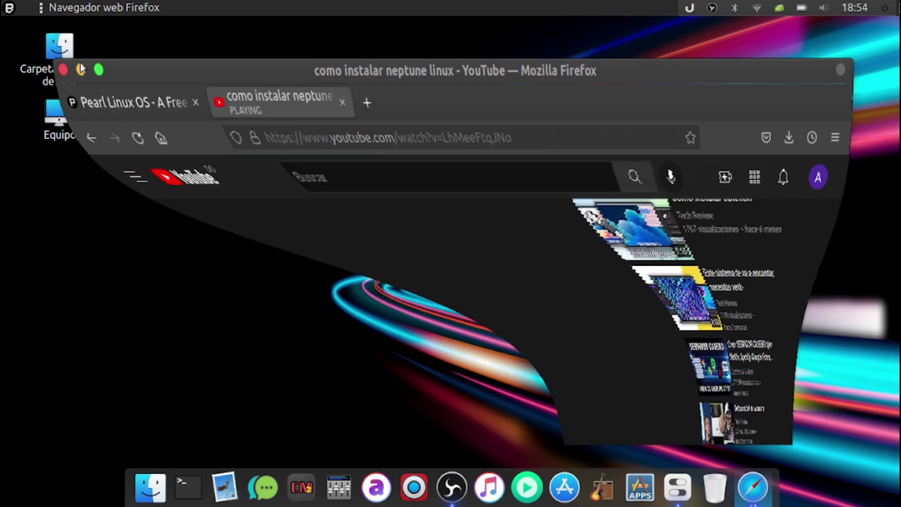
Open the background settings in the Control Center's appearance preferences and apply the red, blue and orange wave wallpaper
left_click(678, 481)
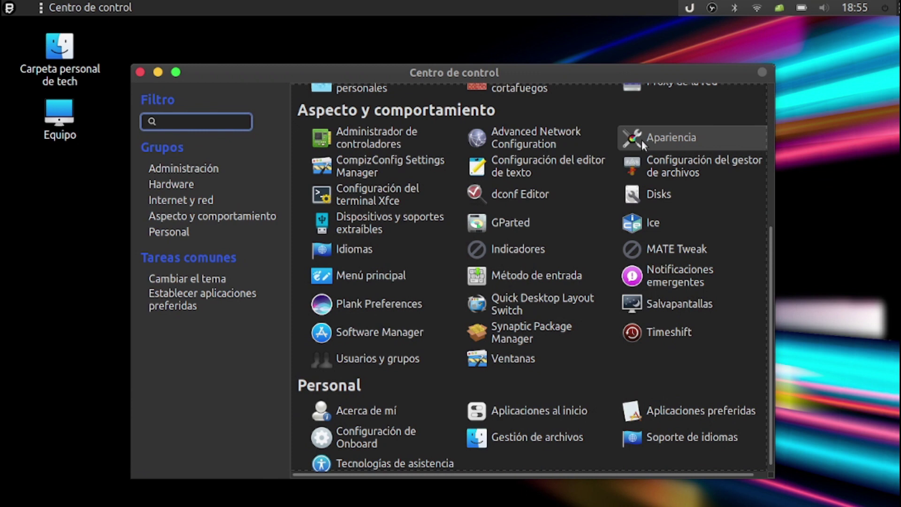
left_click(641, 140)
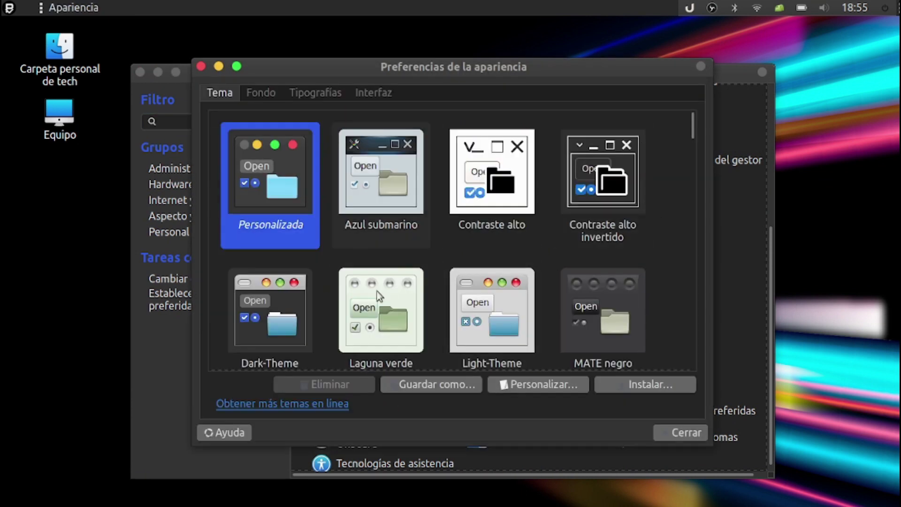
left_click(261, 93)
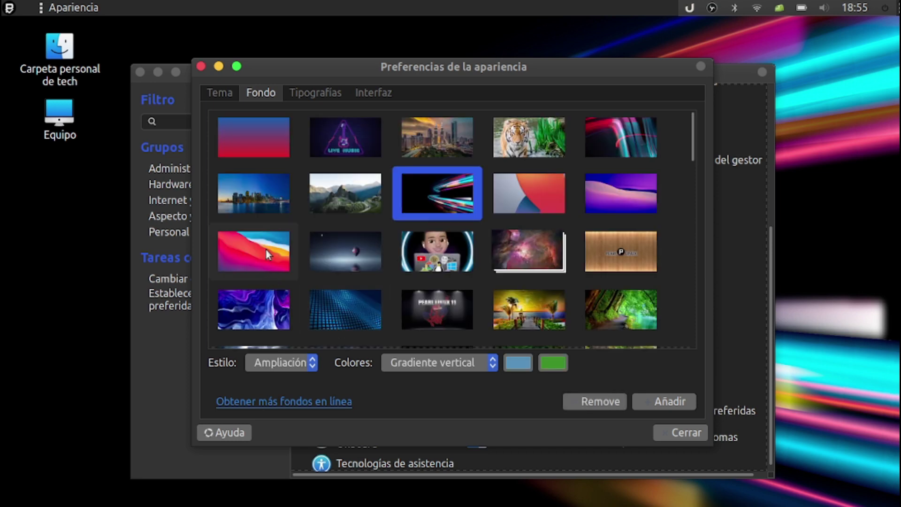
left_click(266, 250)
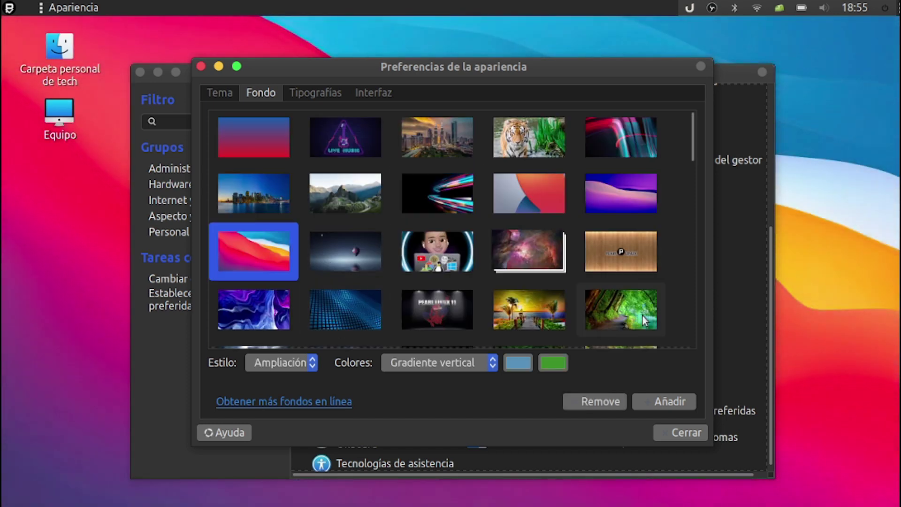
Change the wallpaper to the grey, orange and red curved image and browse the rest of the background collection
scroll(646, 321, "down", 5)
scroll(613, 218, "up", 2)
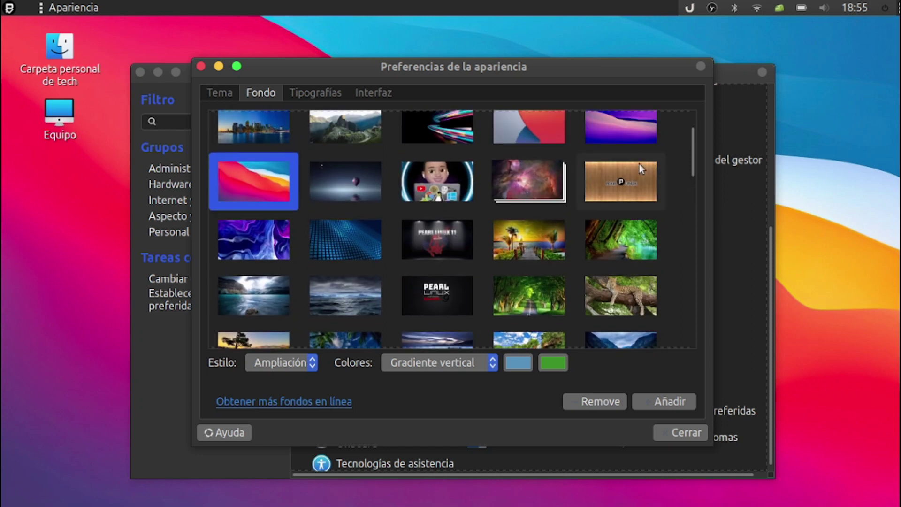
left_click(528, 127)
scroll(521, 263, "down", 3)
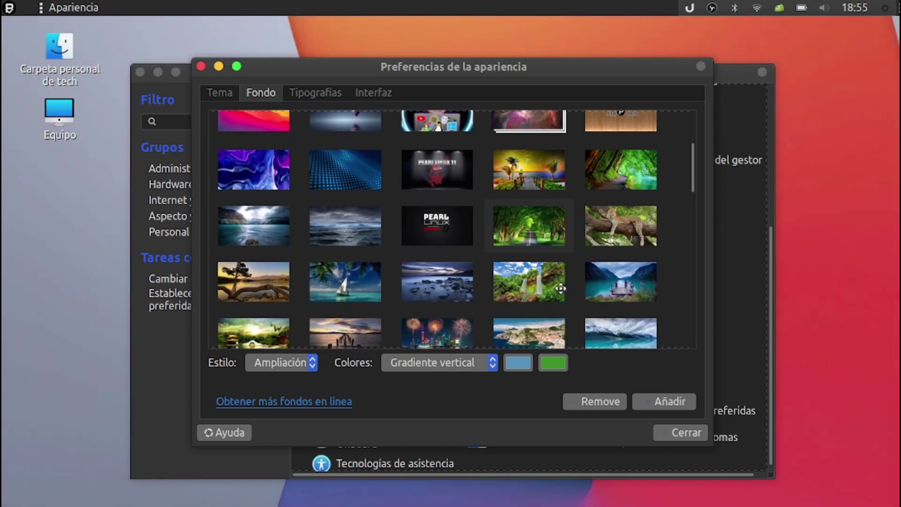
scroll(322, 207, "down", 10)
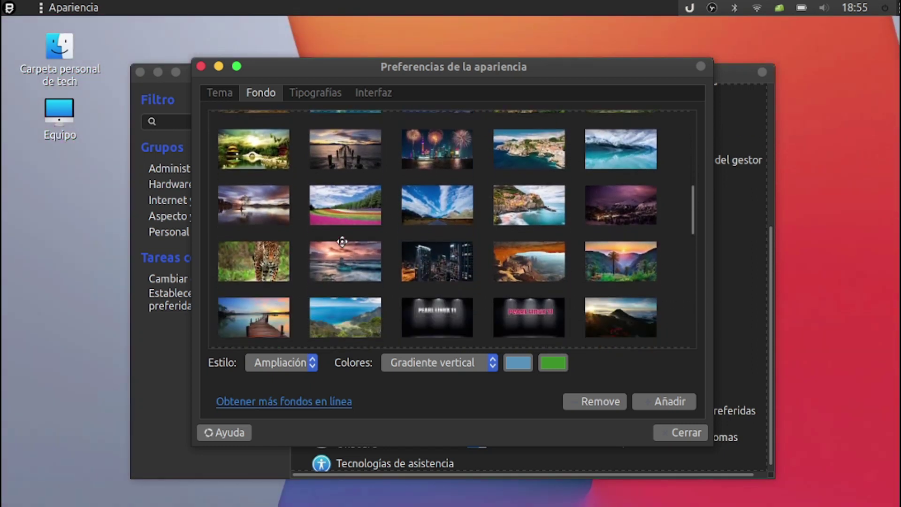
scroll(344, 241, "down", 9)
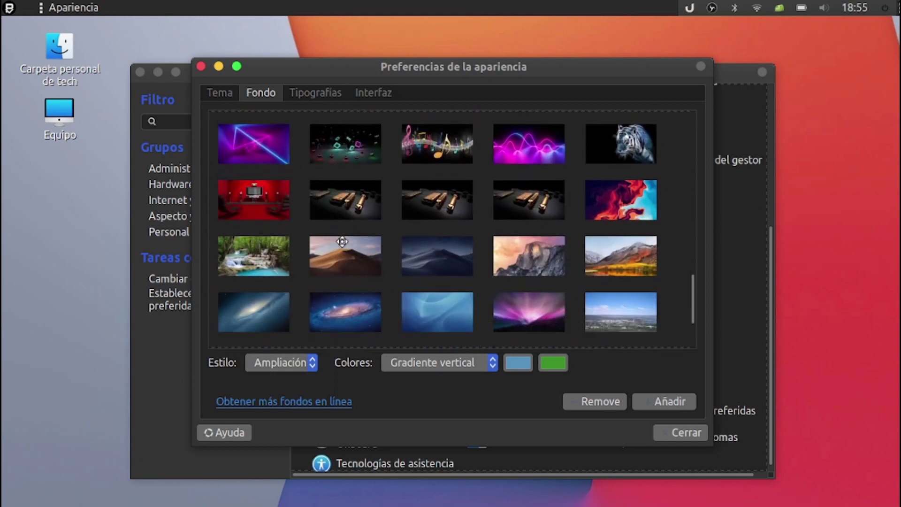
scroll(296, 125, "up", 15)
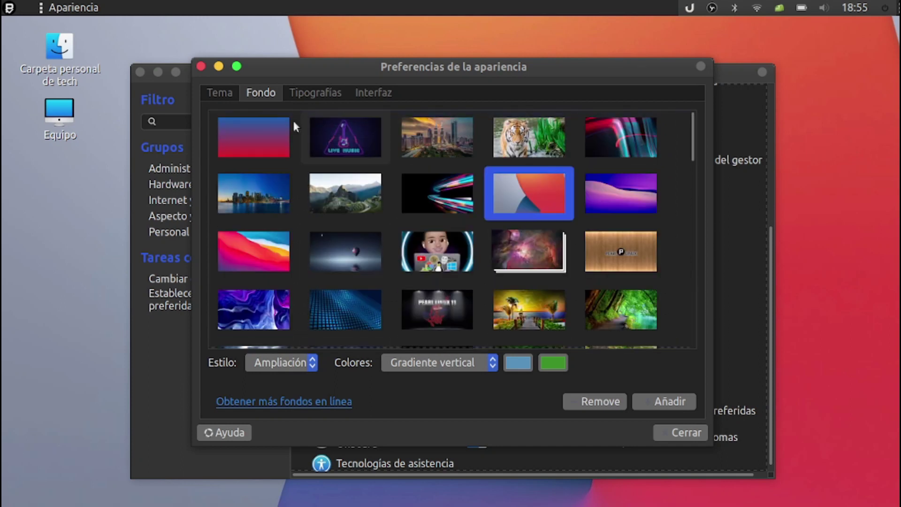
Return to the theme list and close both the appearance preferences and the Control Center
left_click(220, 93)
left_click(202, 70)
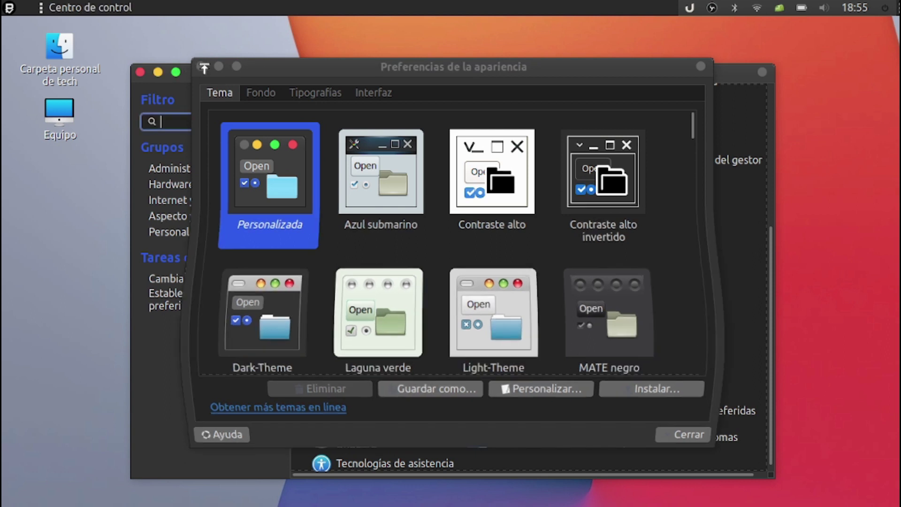
left_click(139, 72)
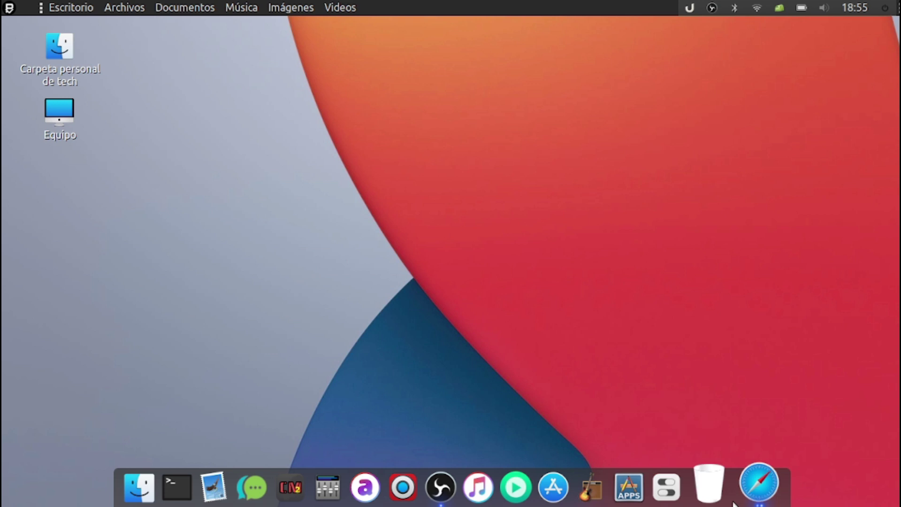
Bring up the Firefox and OBS windows for a look and minimize them all to clear the desktop
left_click(763, 486)
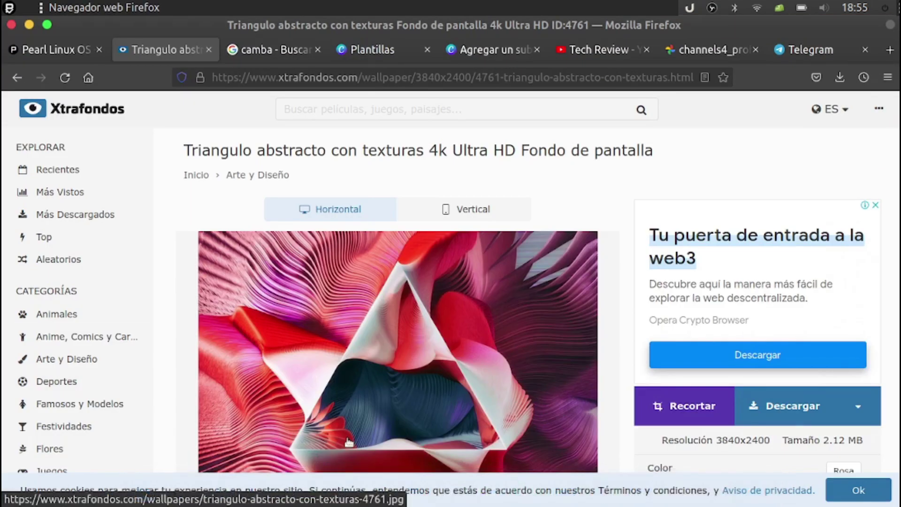
left_click(462, 489)
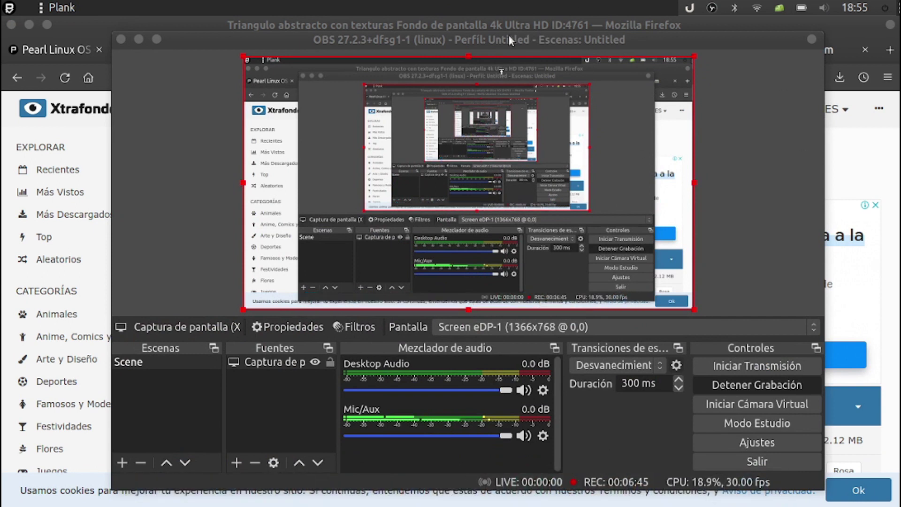
left_click(139, 40)
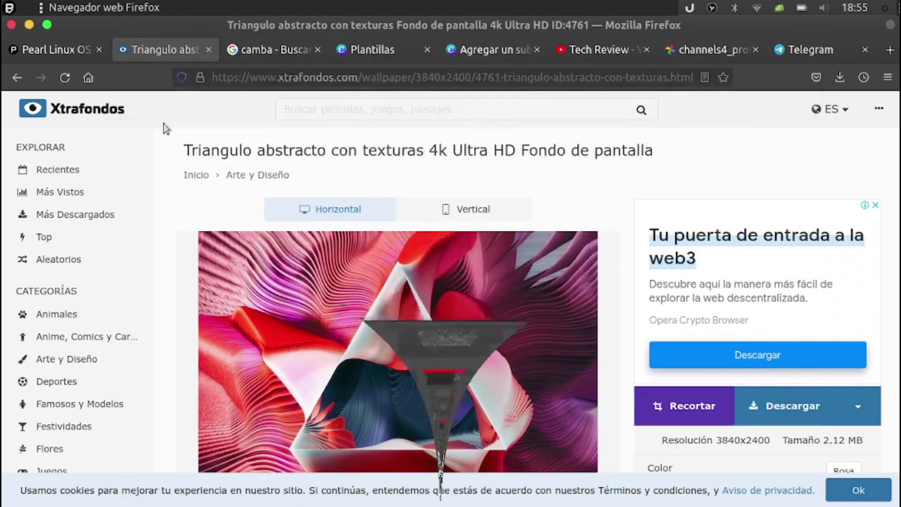
left_click(29, 26)
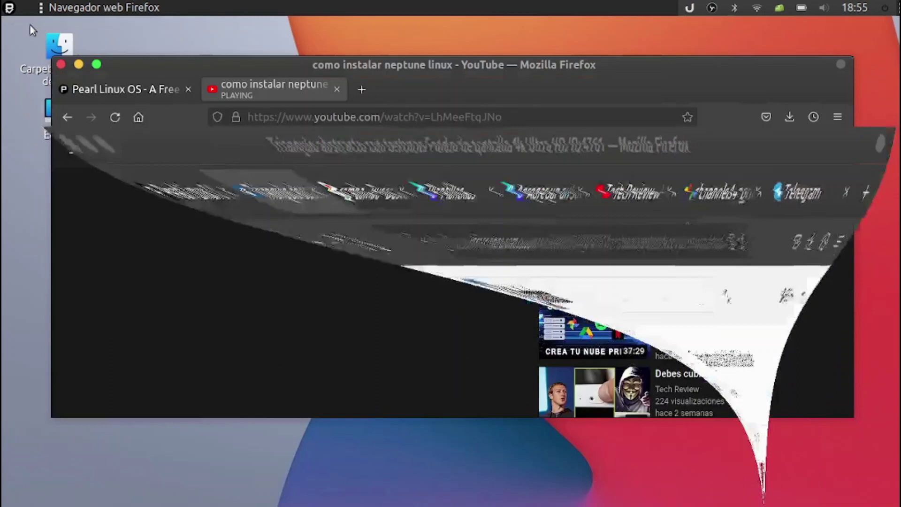
left_click(79, 64)
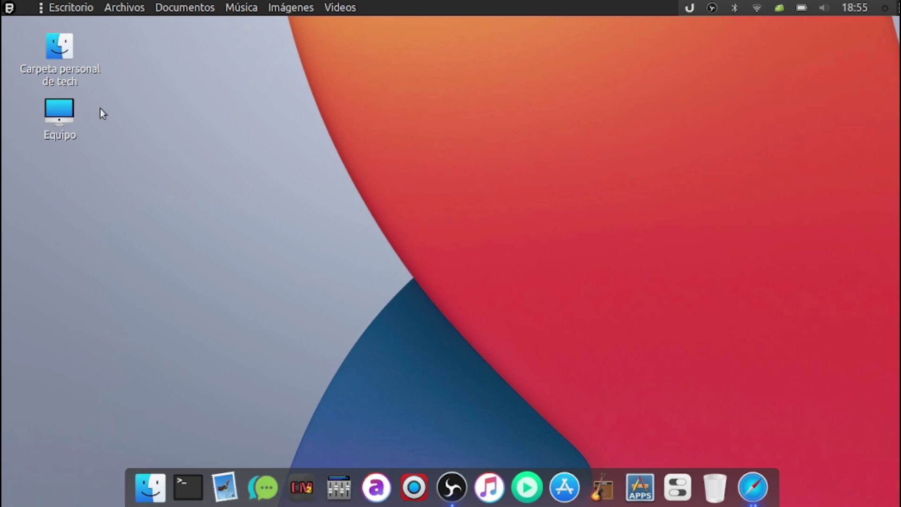
Look through the application categories of the system menu and check on the OBS recording window
left_click(9, 7)
mouse_move(58, 131)
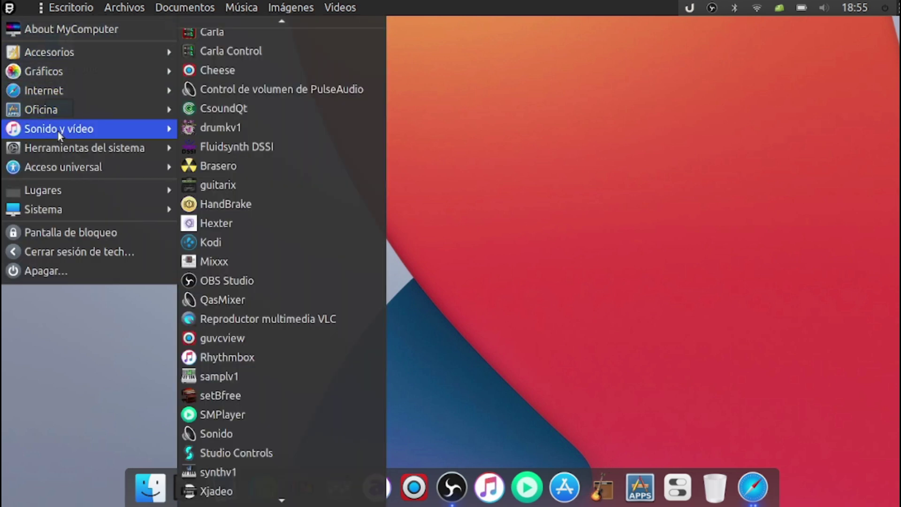
mouse_move(52, 193)
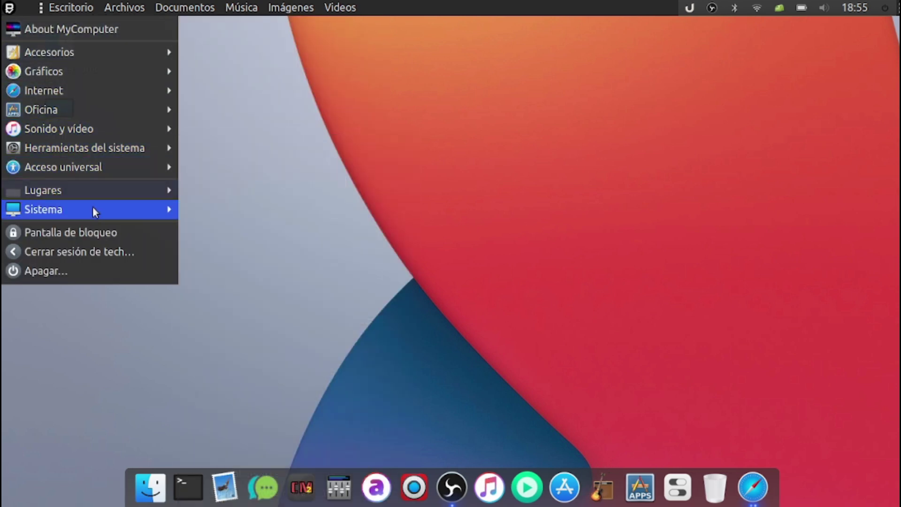
mouse_move(85, 68)
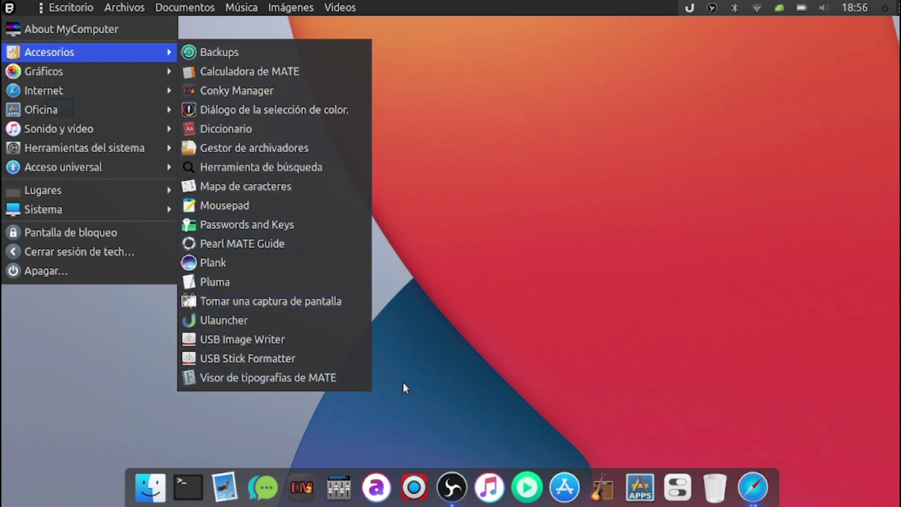
left_click(582, 398)
left_click(452, 487)
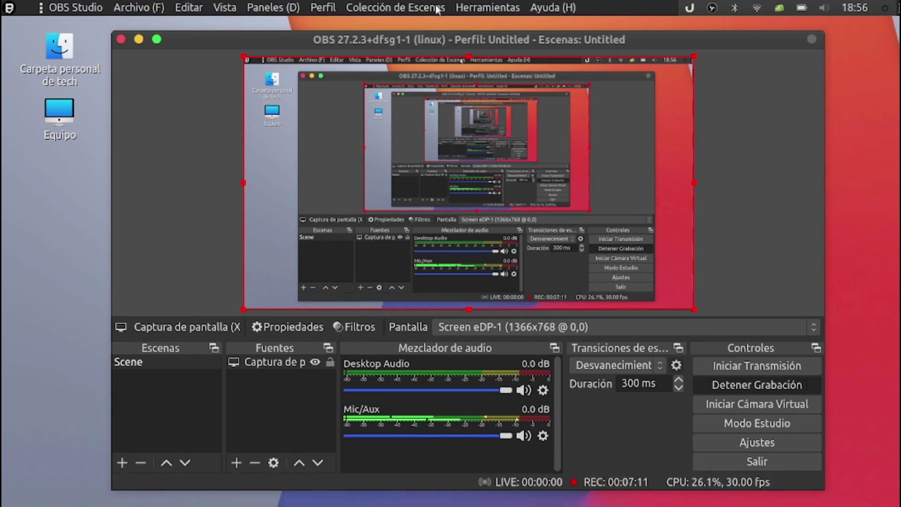
left_click(156, 40)
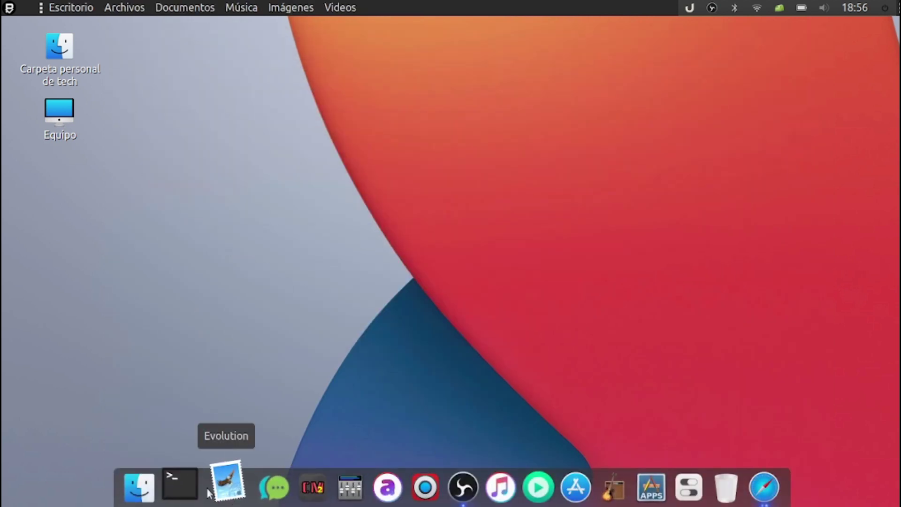
Open the Terminal, run the commands task and ls, and close it
left_click(179, 478)
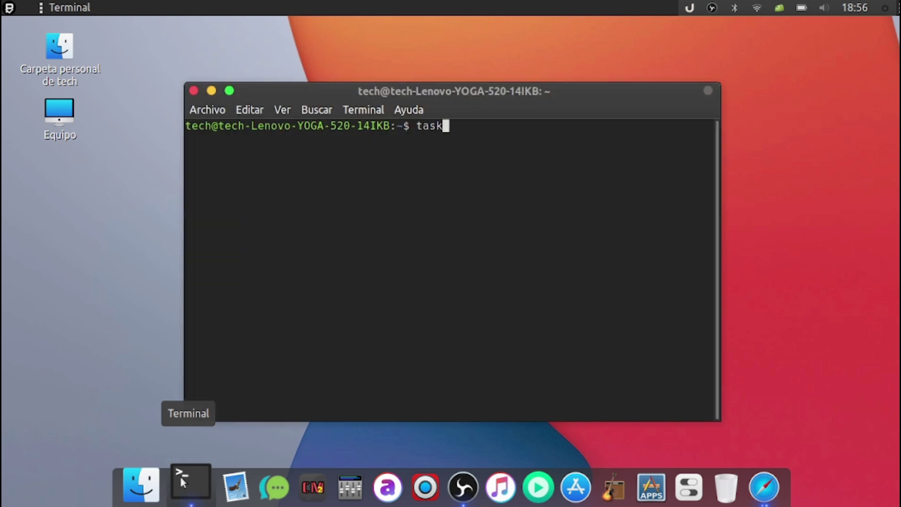
type("task")
key("Return")
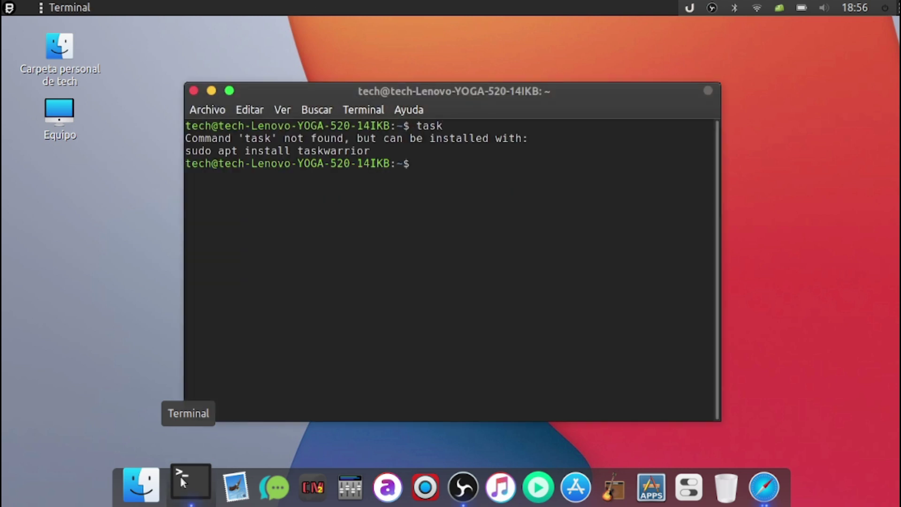
type("ls")
key("Return")
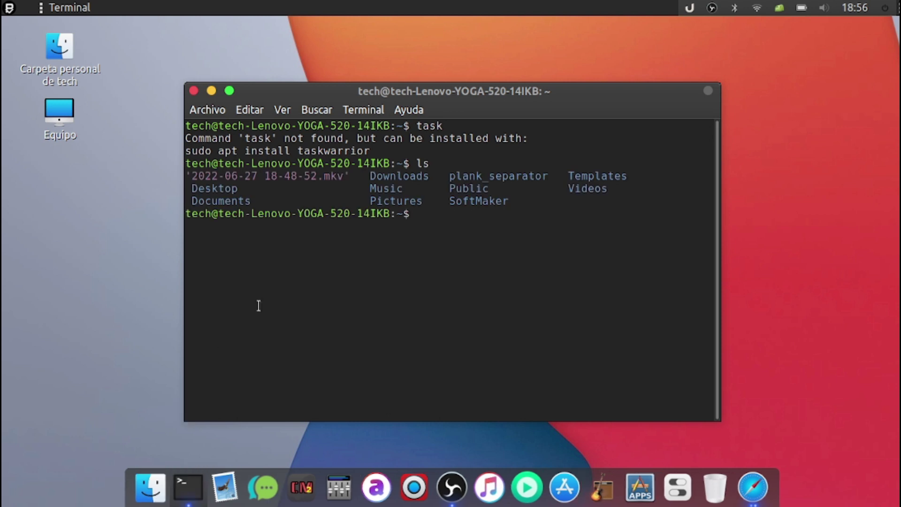
left_click(194, 90)
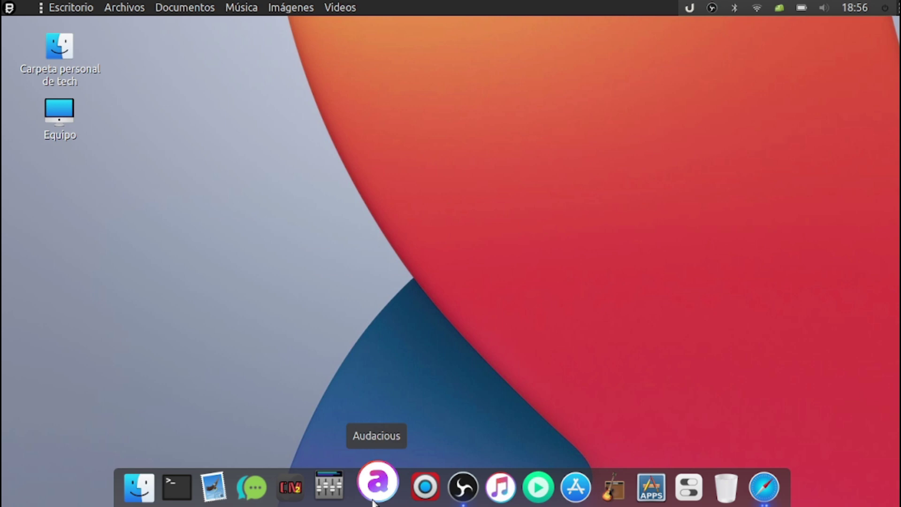
Search the home folder for files named "monito" with the file search tool and close it
left_click(9, 7)
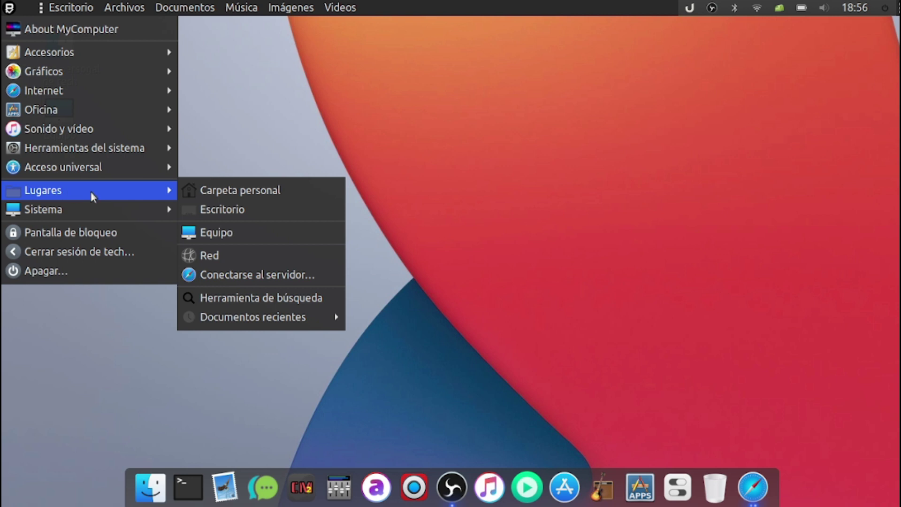
left_click(230, 299)
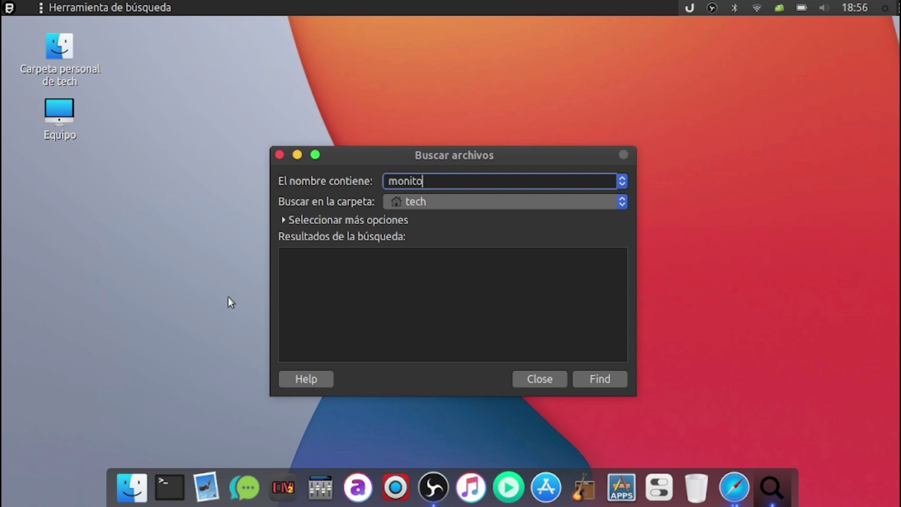
key("Return")
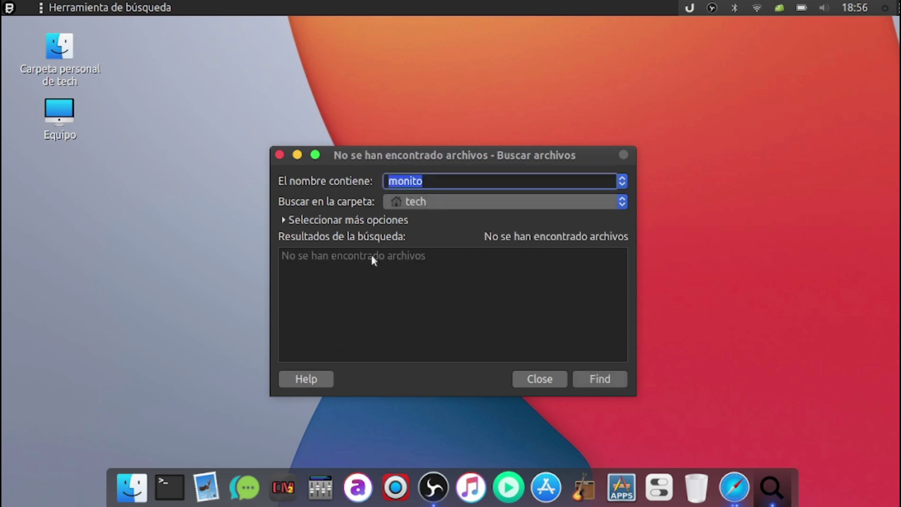
left_click(540, 381)
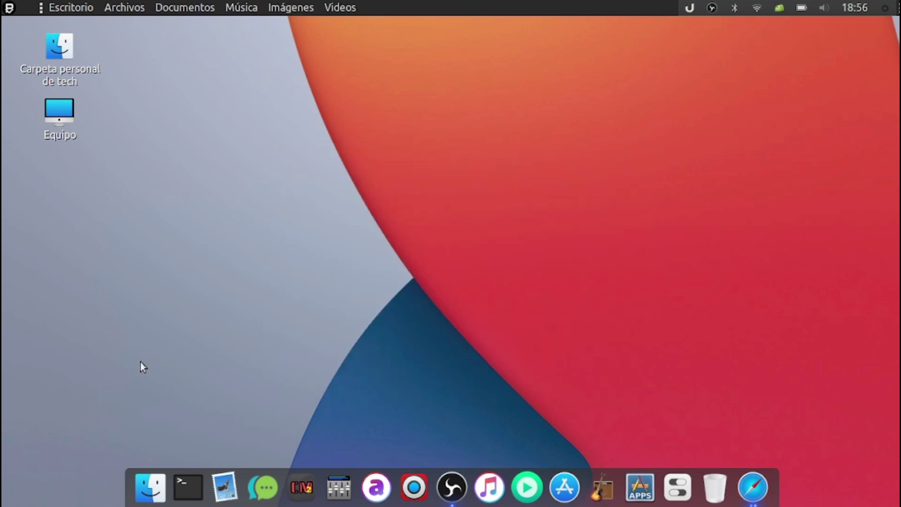
Reopen the file search tool, search the home folder for "task" and close it
left_click(9, 7)
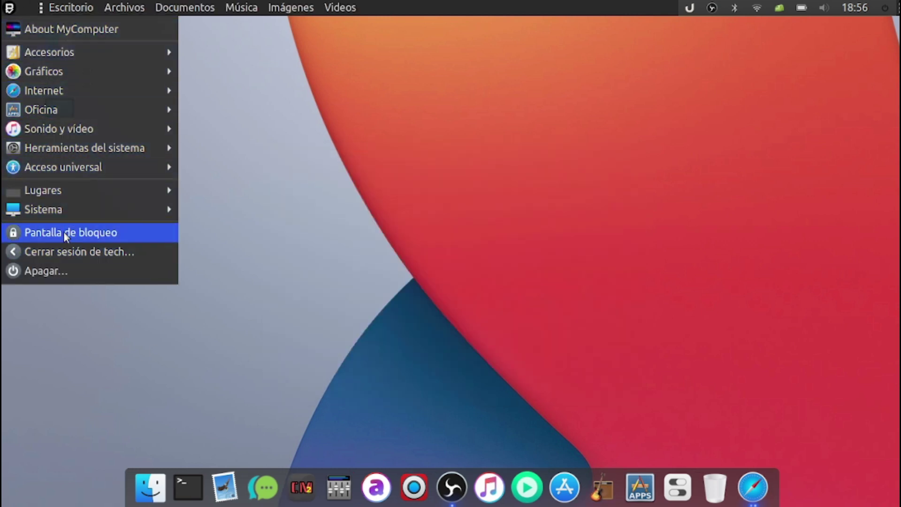
mouse_move(80, 209)
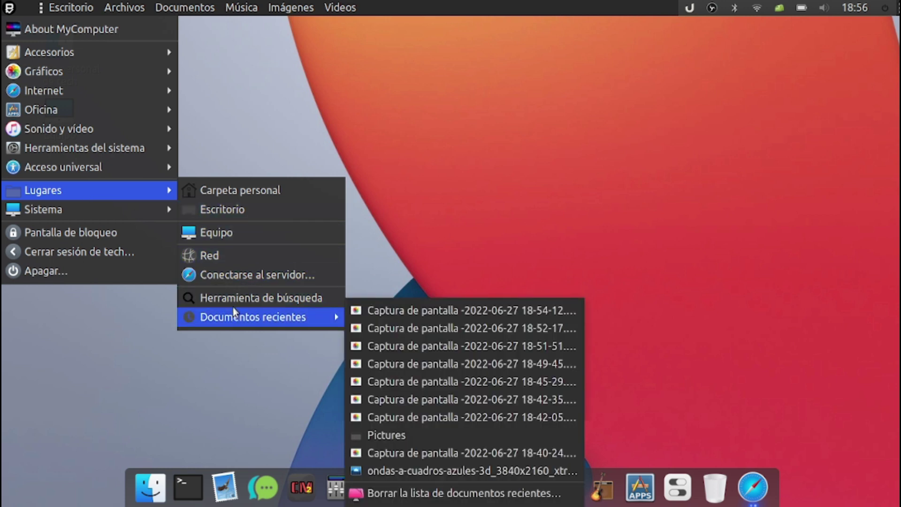
left_click(233, 301)
type("task")
key("Return")
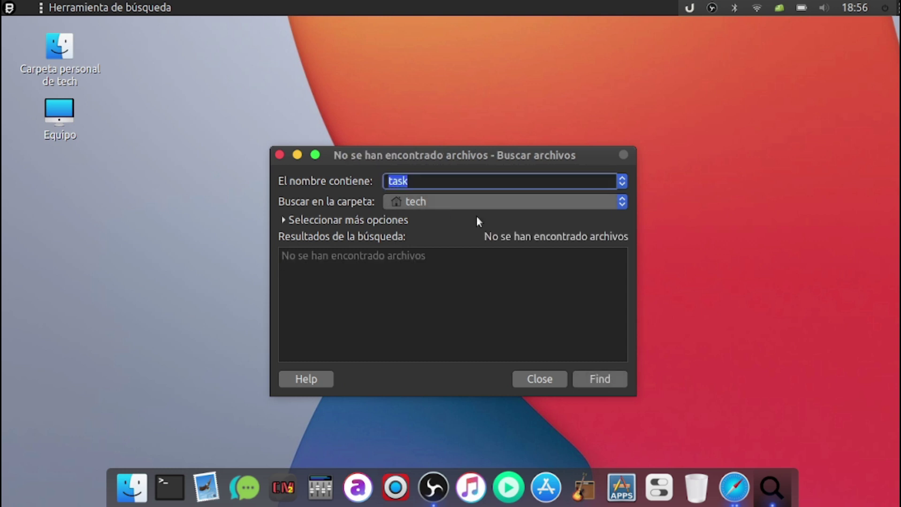
left_click(540, 379)
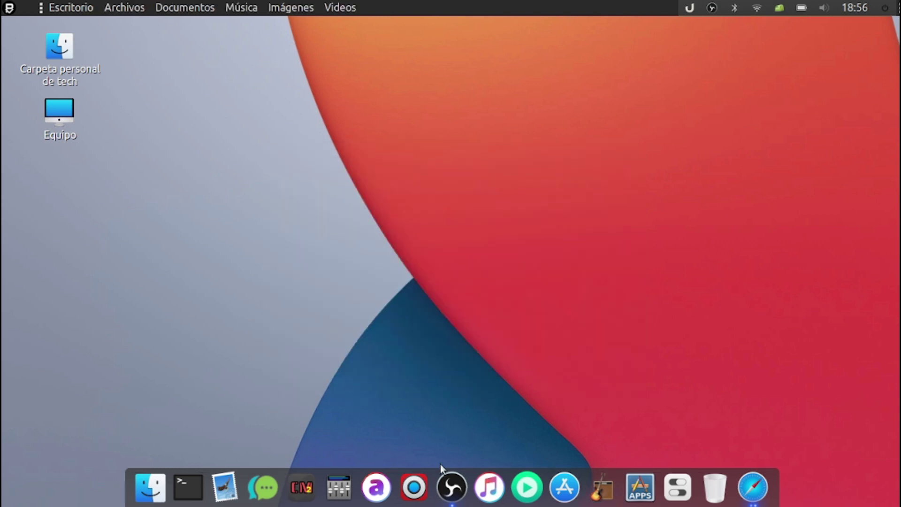
Bring up the OBS Studio window
left_click(448, 486)
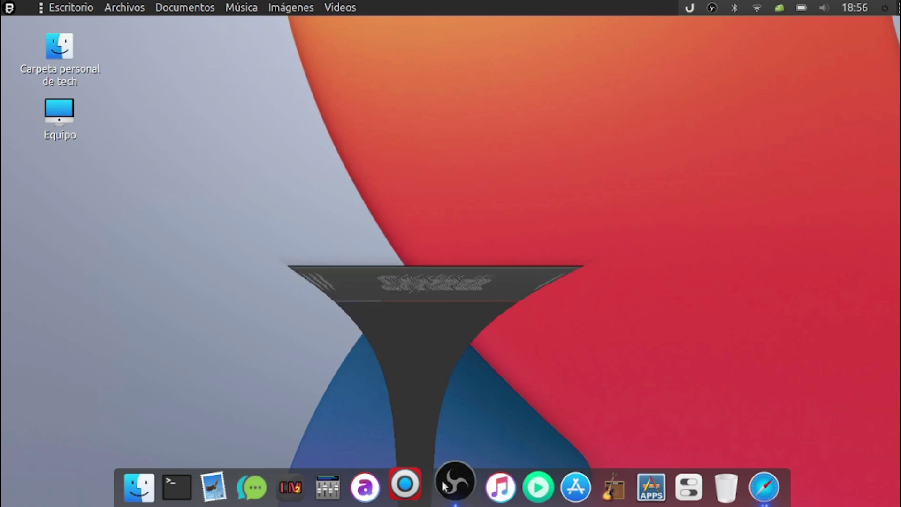